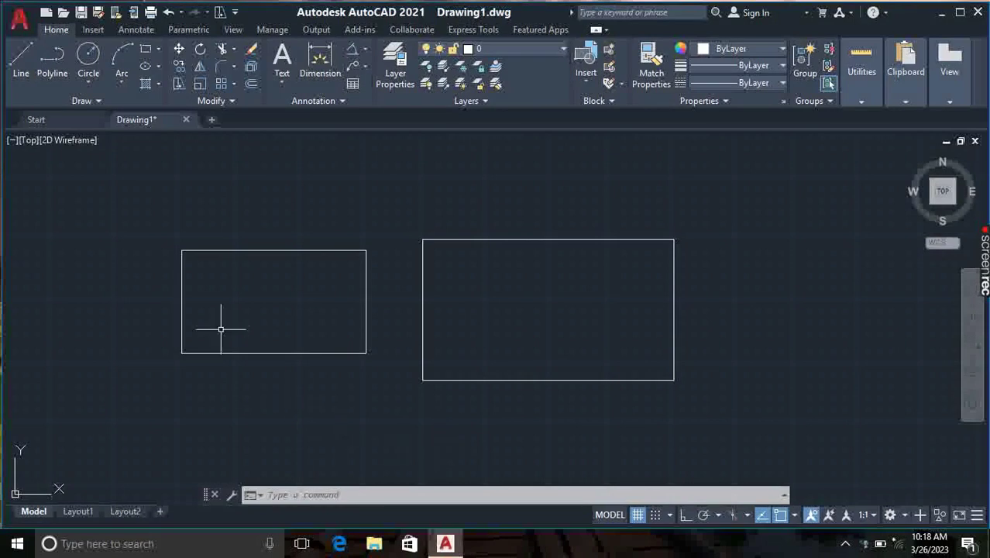
- Start the Fillet command and set its radius to 1
left_click(229, 68)
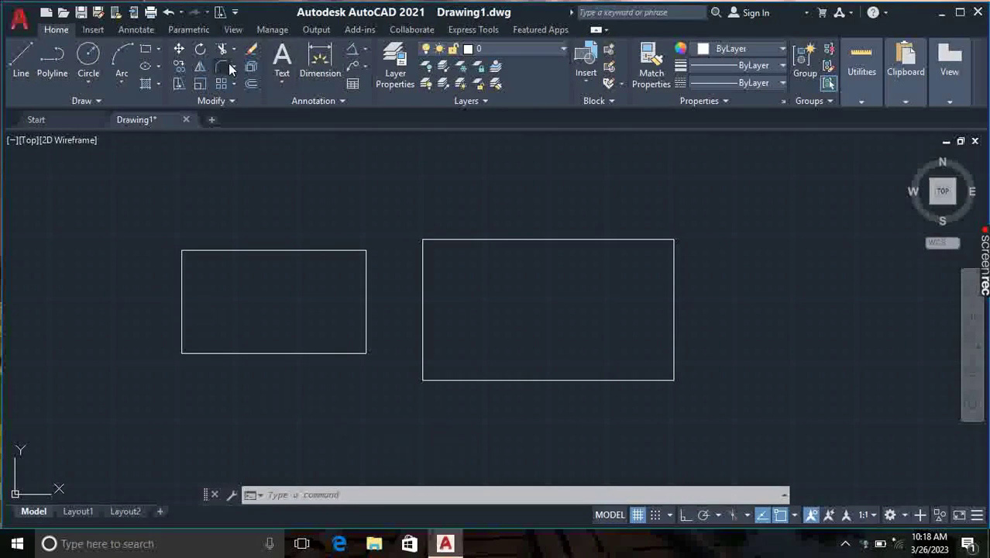
left_click(232, 68)
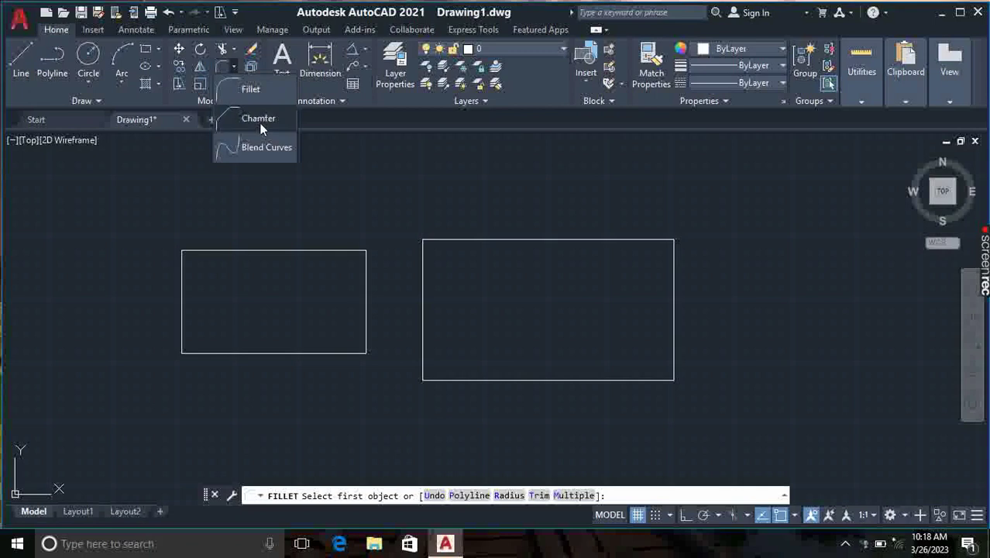
left_click(327, 281)
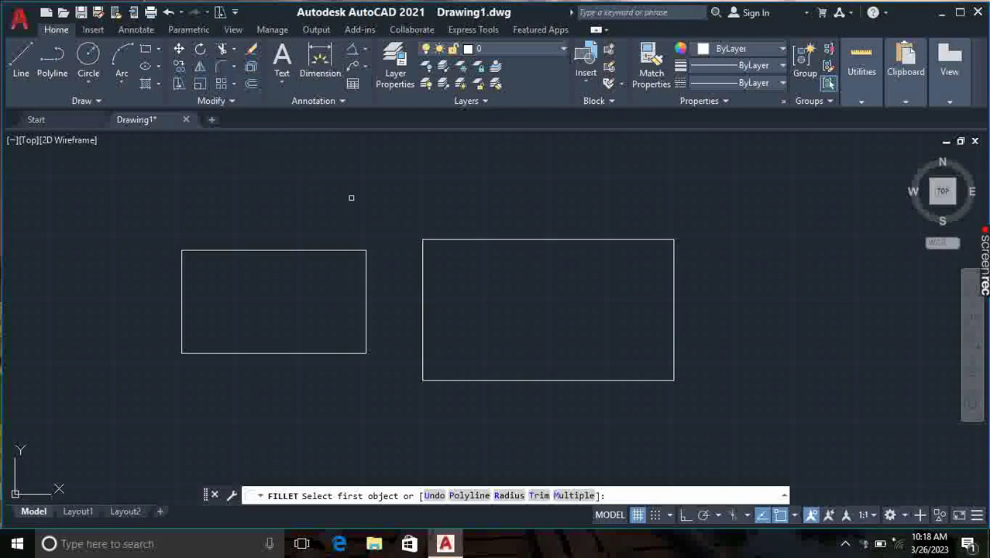
left_click(222, 68)
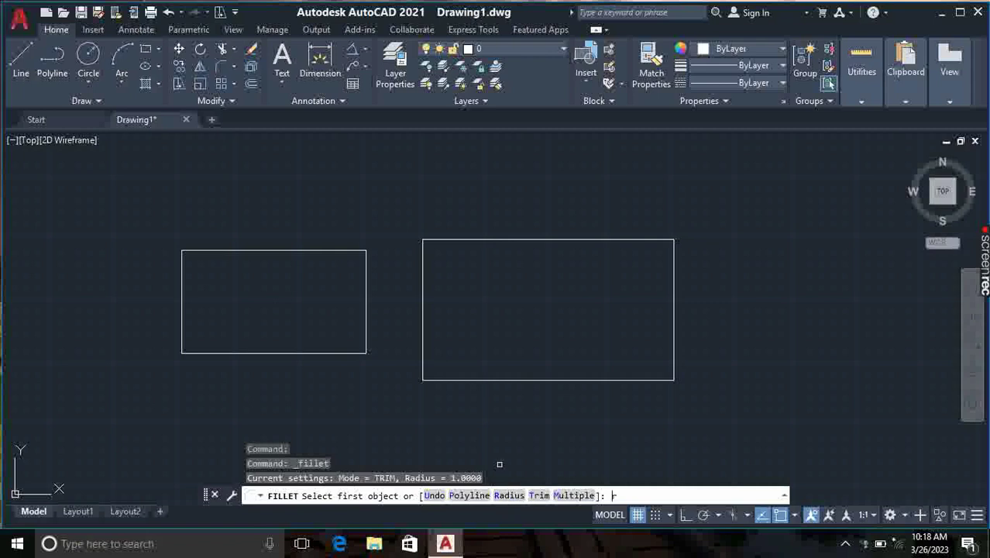
type("r")
key("Return")
type("1")
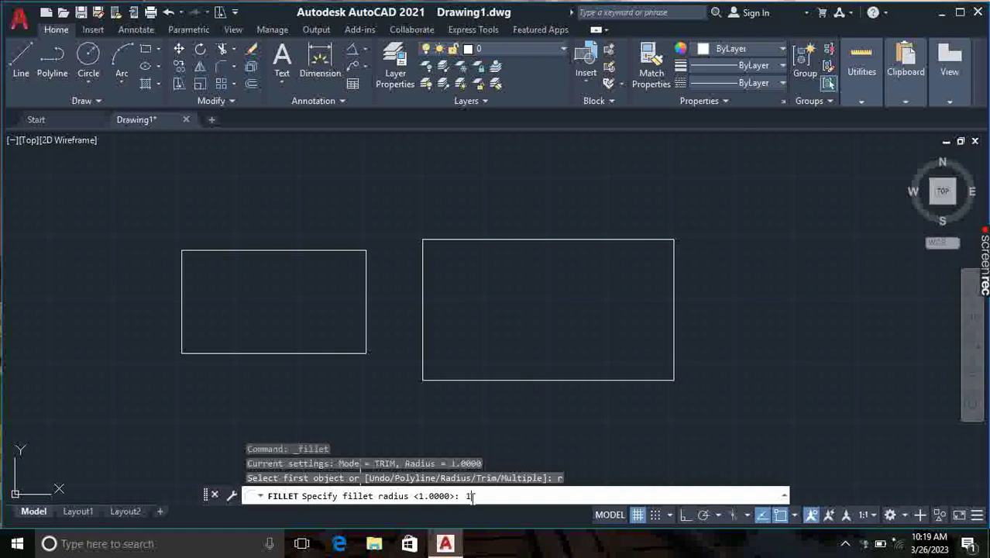
key("Return")
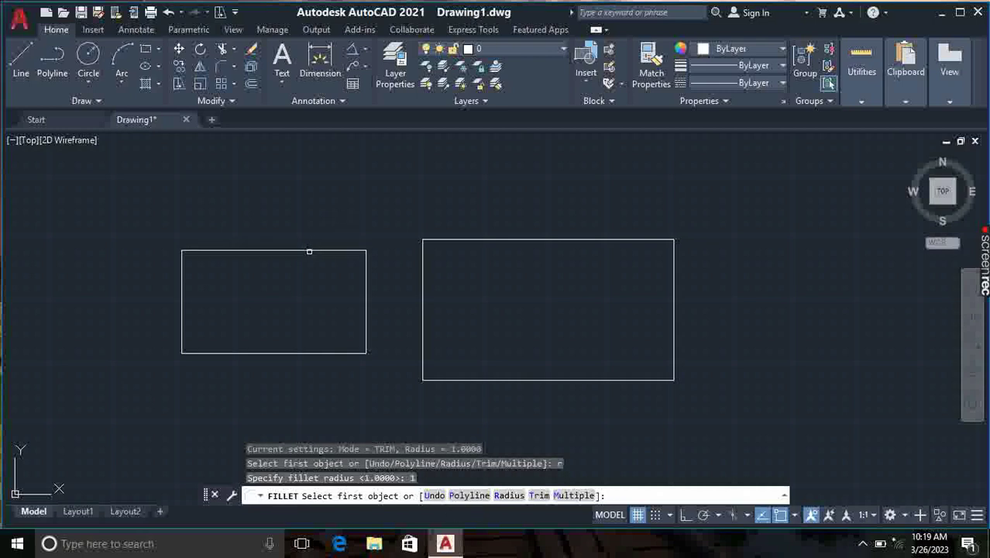
- Fillet the left rectangle's top-right corner between its top and right edges
left_click(309, 249)
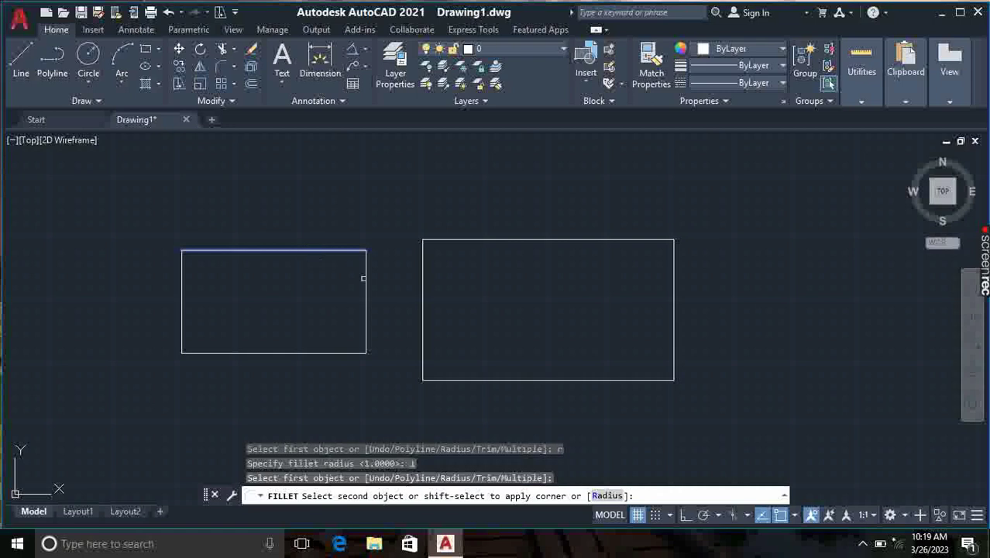
left_click(363, 278)
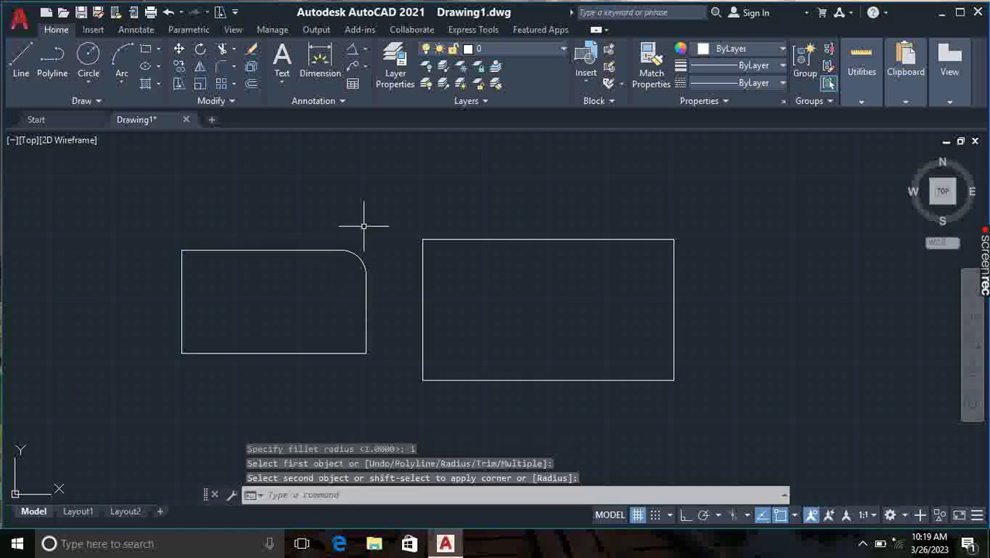
scroll(363, 233, "up", 4)
scroll(361, 241, "up", 1)
scroll(361, 242, "down", 1)
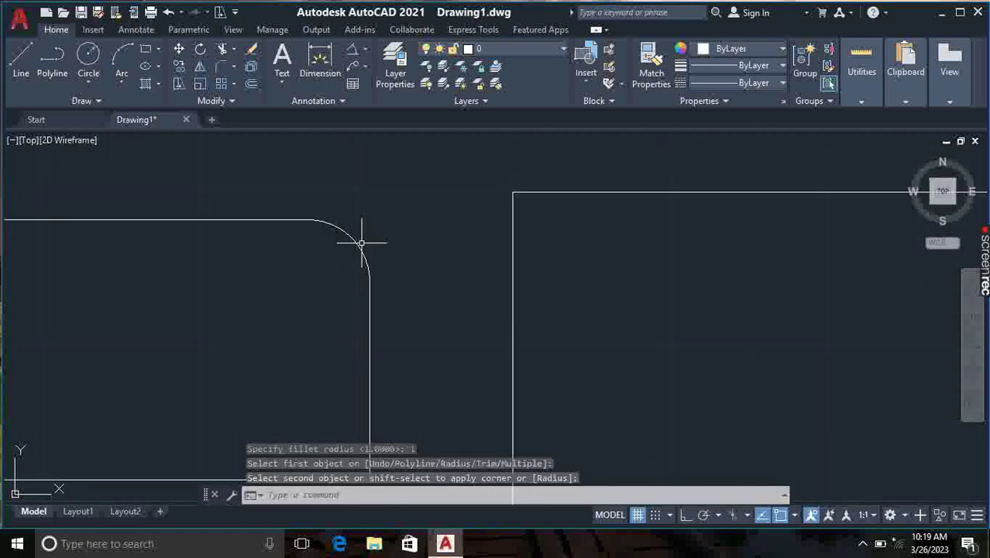
scroll(358, 259, "down", 3)
scroll(341, 279, "down", 2)
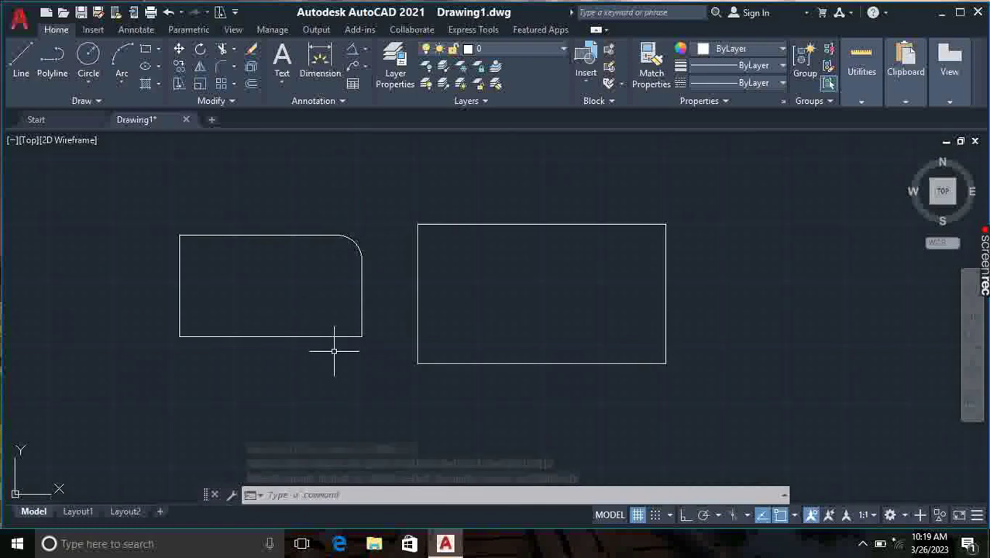
- Rerun Fillet at radius 1 and round the bottom-right corner
left_click(224, 68)
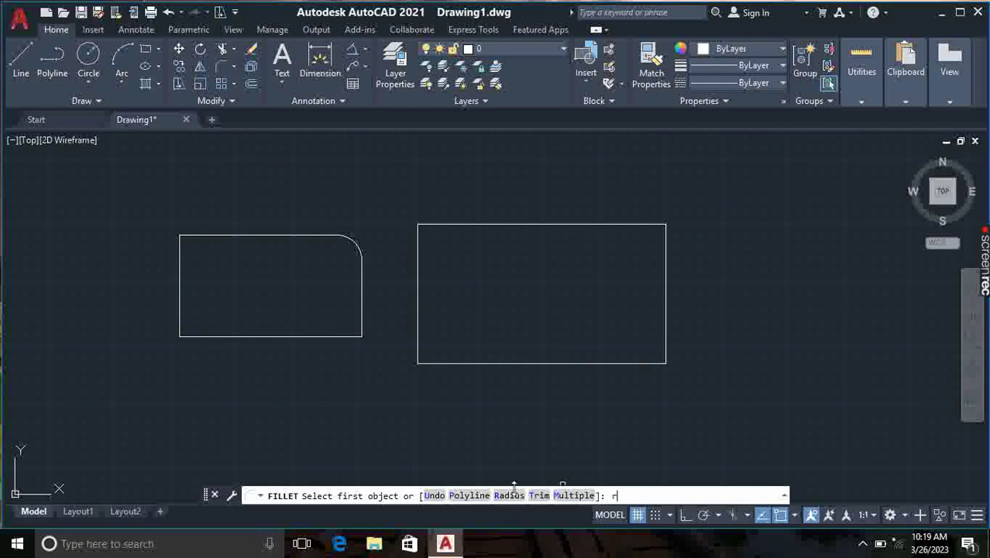
key("Return")
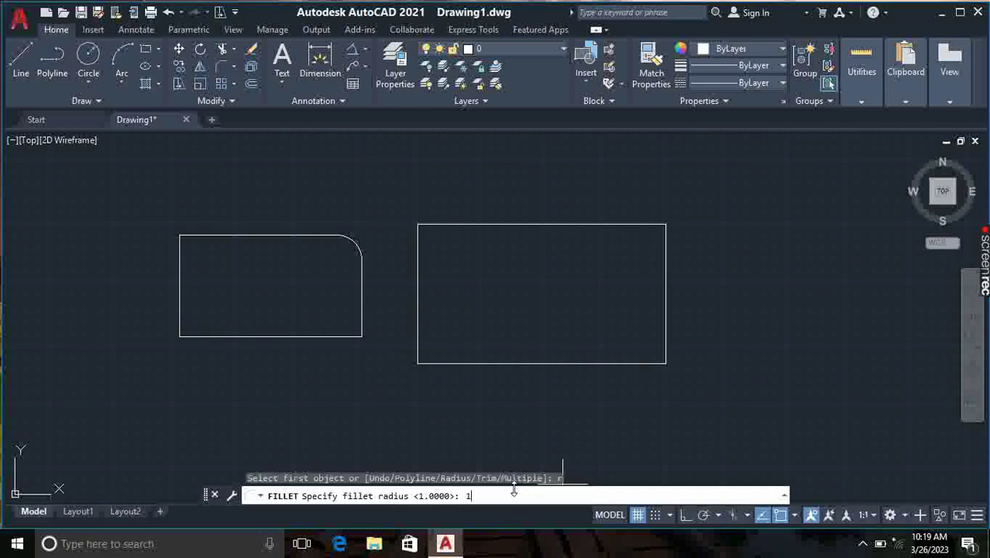
key("Return")
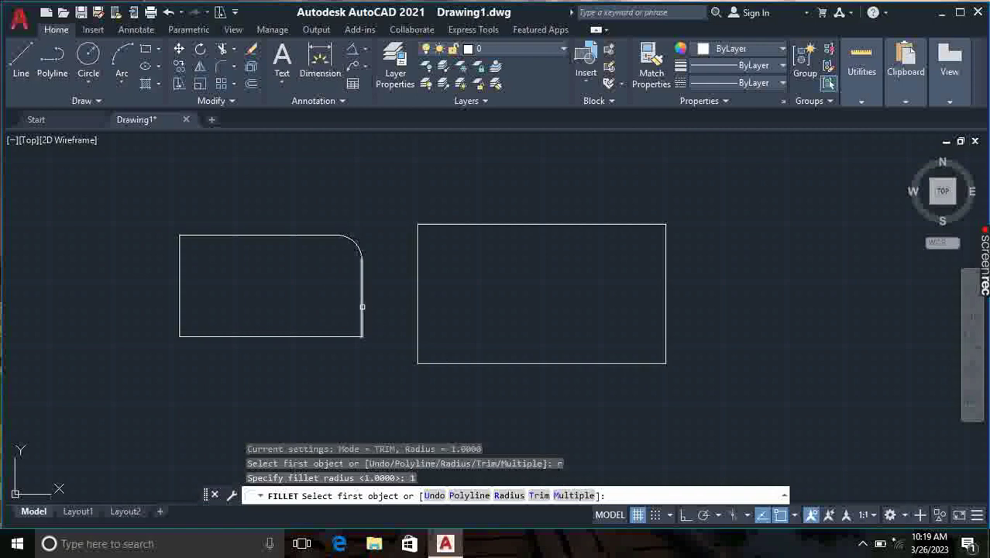
left_click(364, 308)
left_click(340, 335)
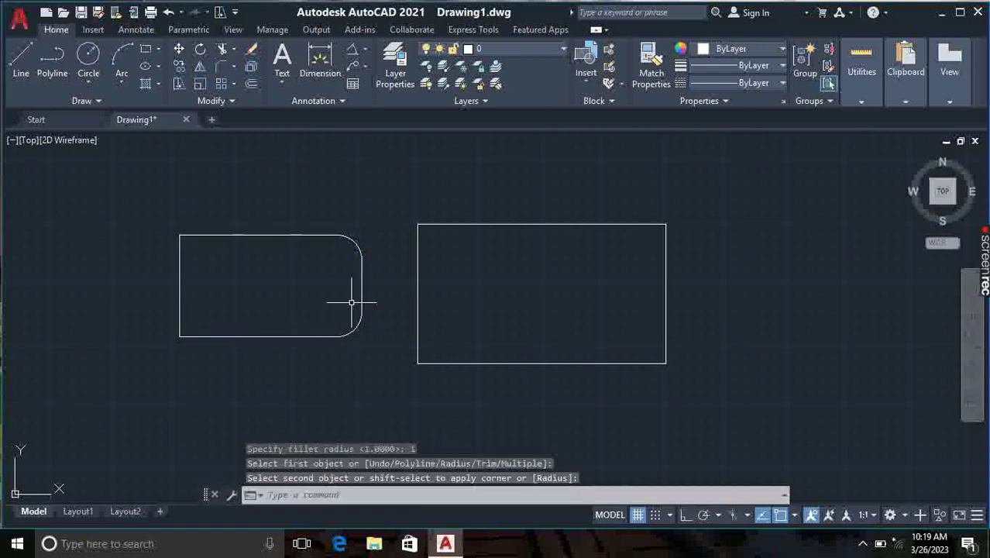
scroll(337, 287, "up", 2)
scroll(336, 283, "down", 4)
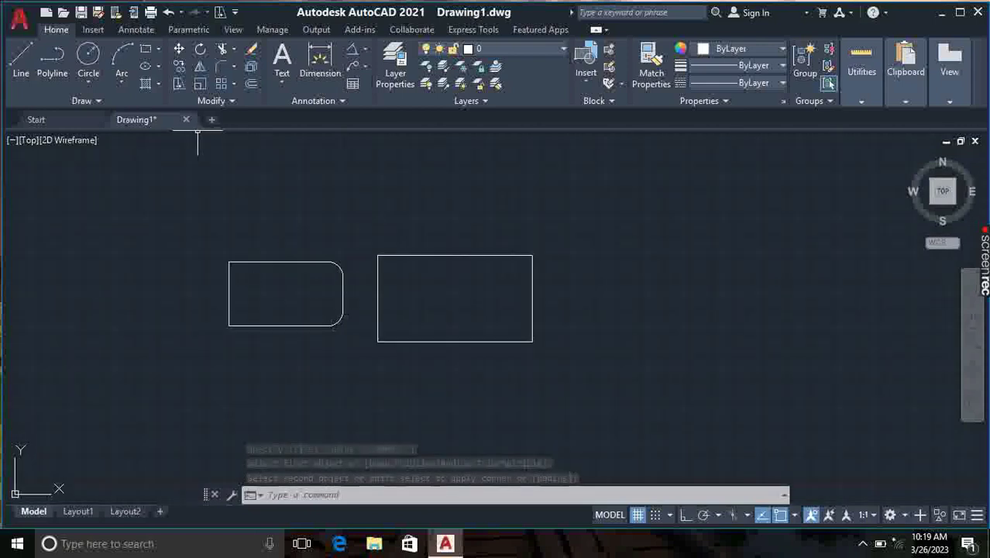
- Rerun Fillet at radius 1 and round the bottom-left corner
left_click(223, 66)
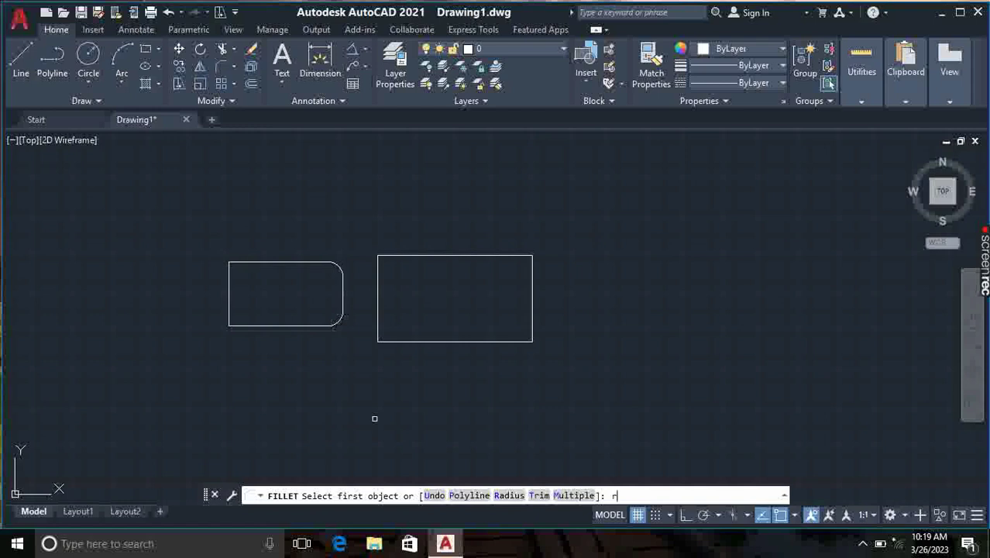
key("Return")
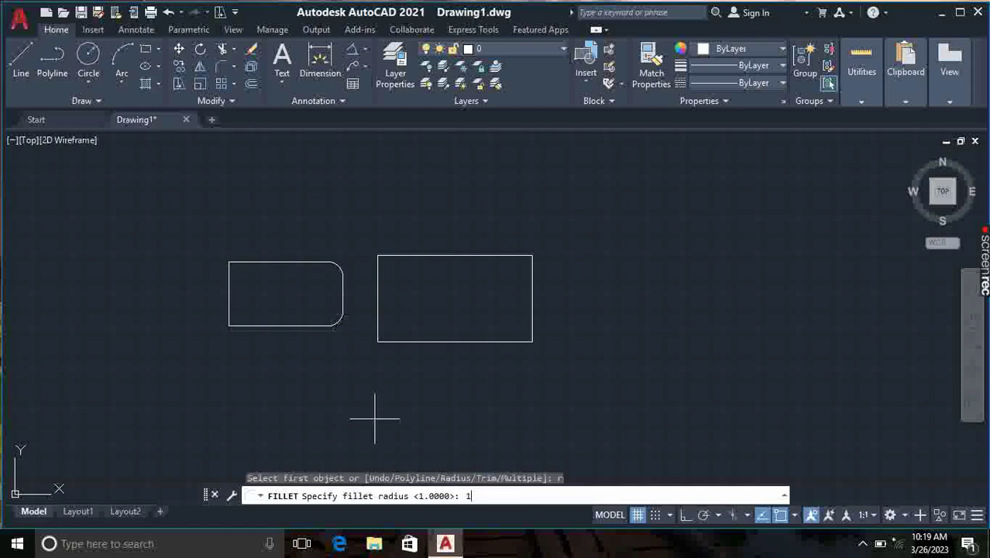
key("Return")
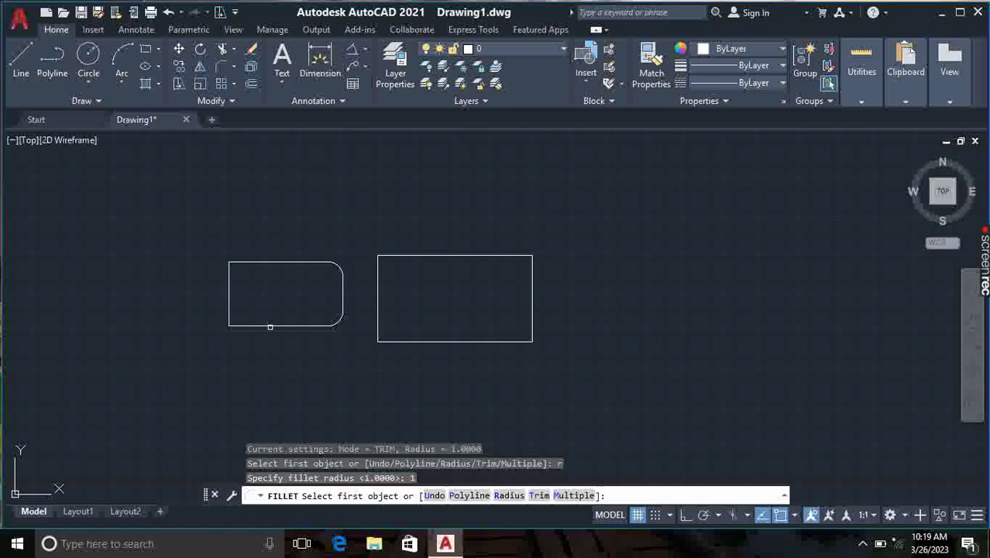
left_click(269, 326)
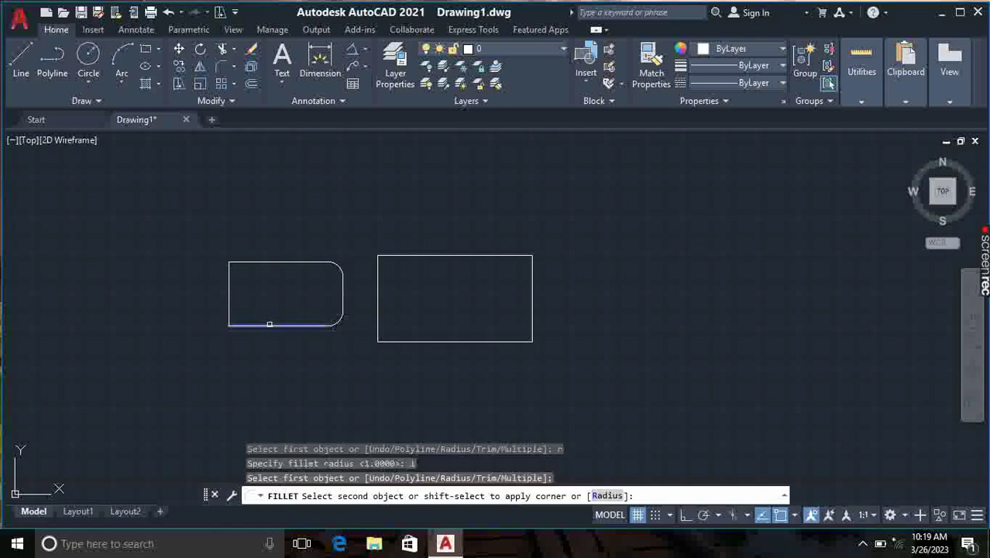
left_click(231, 301)
scroll(231, 299, "up", 4)
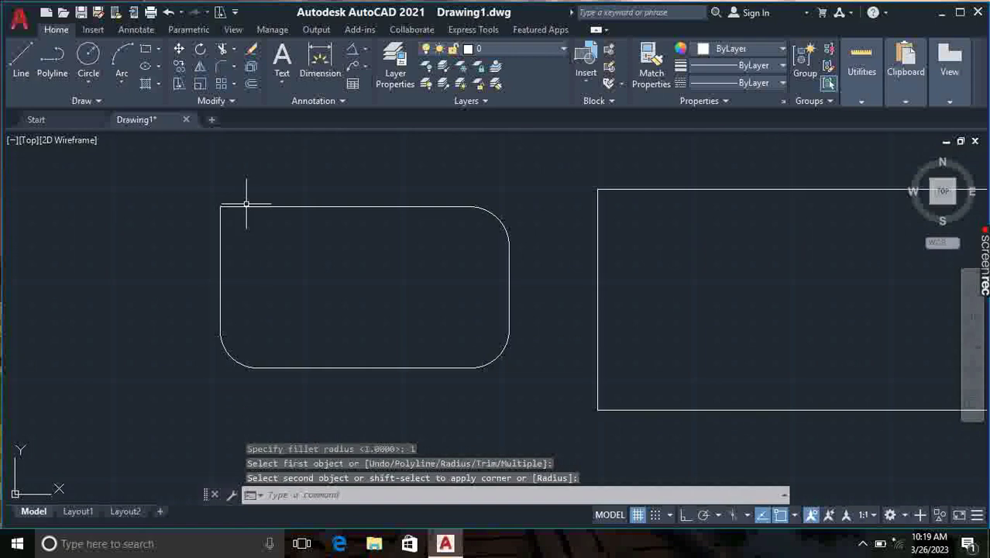
- Fillet the left rectangle's top-left corner at radius 1
left_click(220, 68)
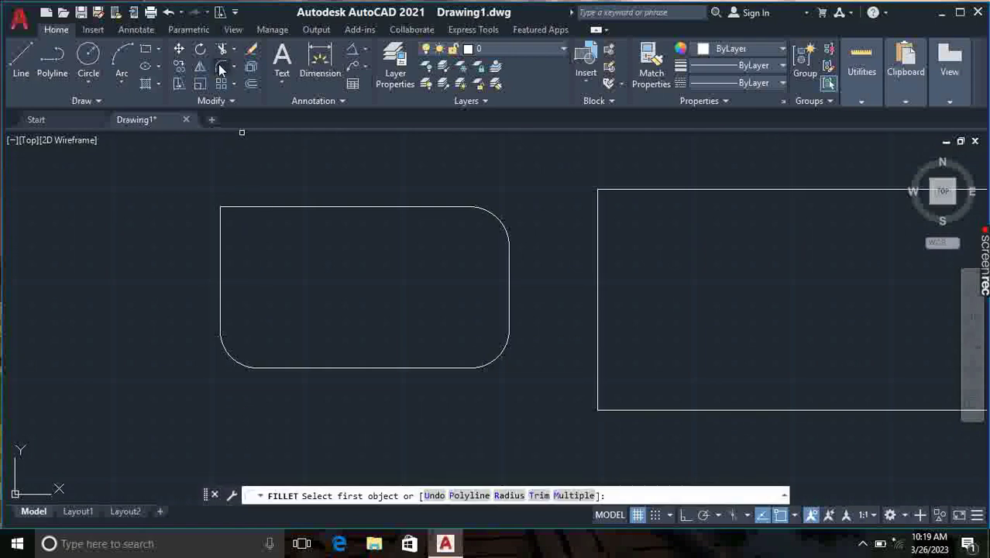
type("r")
key("Return")
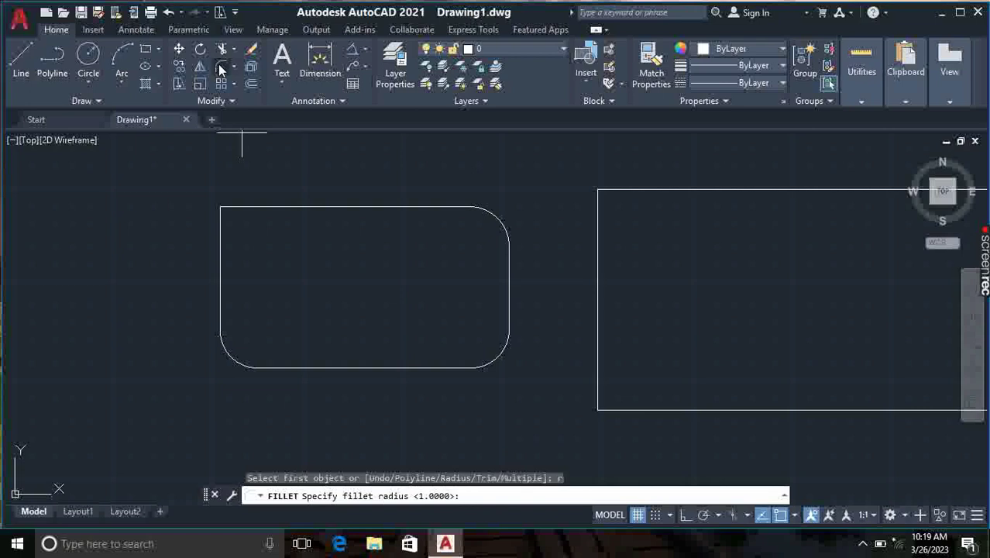
key("Return")
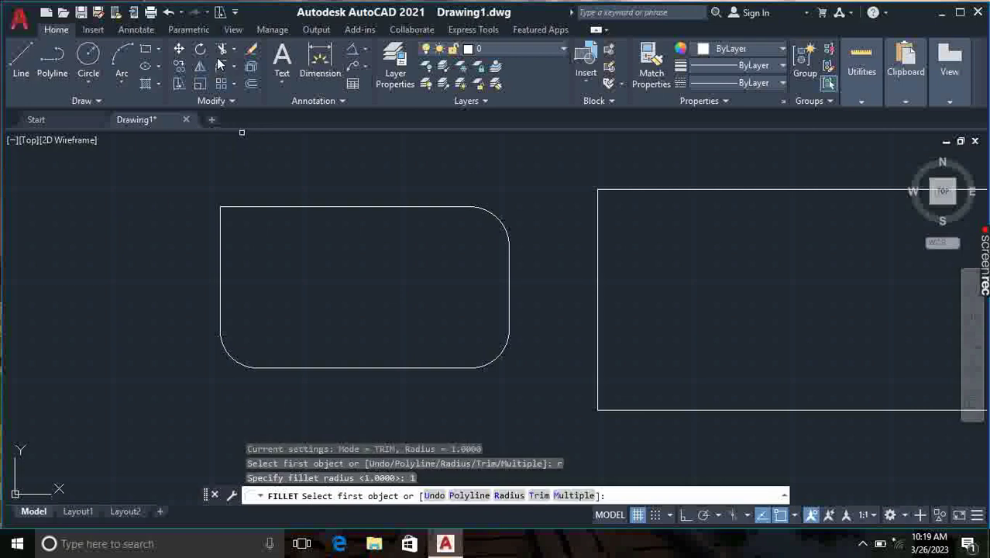
left_click(271, 206)
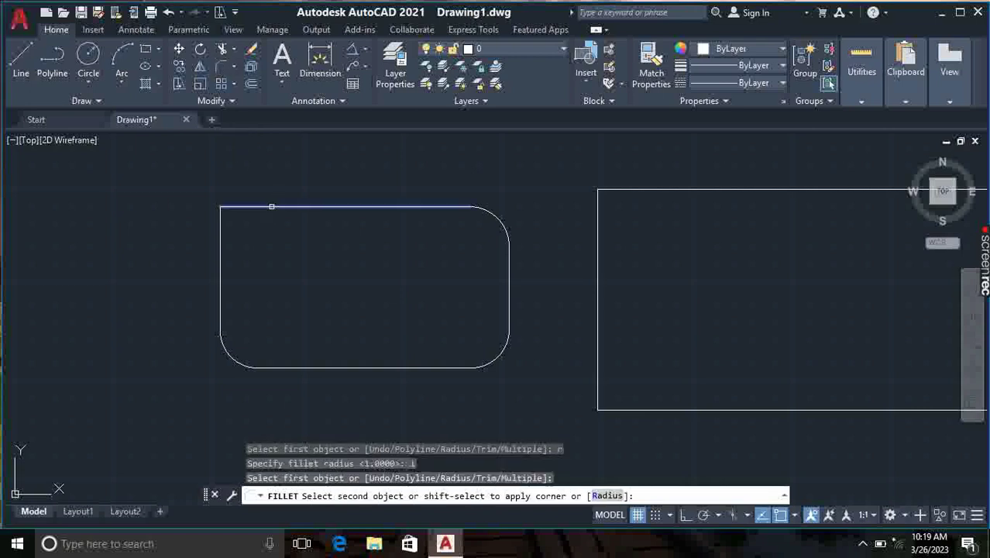
left_click(220, 226)
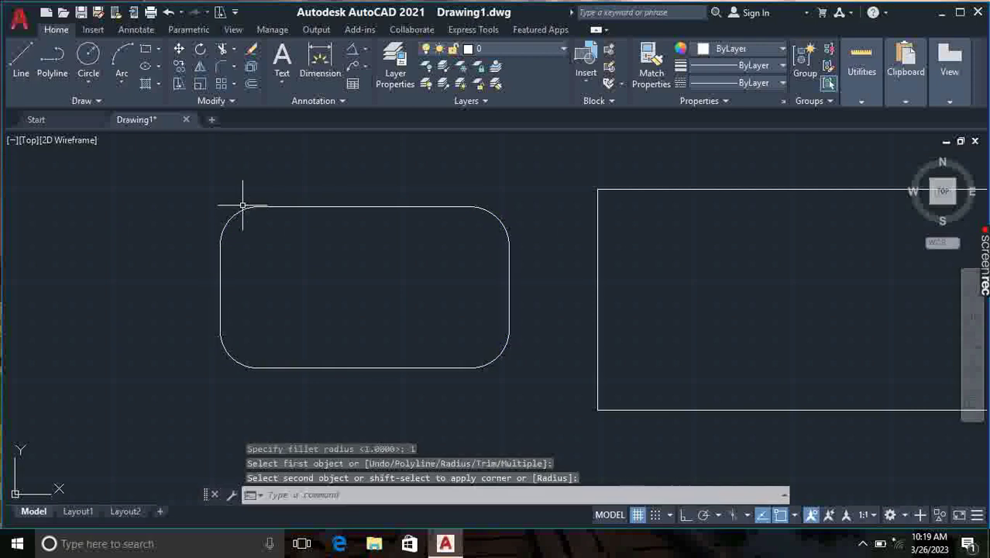
- Zoom and pan the view to recentre both rectangles
scroll(387, 242, "down", 4)
scroll(399, 255, "up", 1)
scroll(403, 248, "down", 1)
scroll(404, 248, "down", 2)
scroll(388, 245, "up", 4)
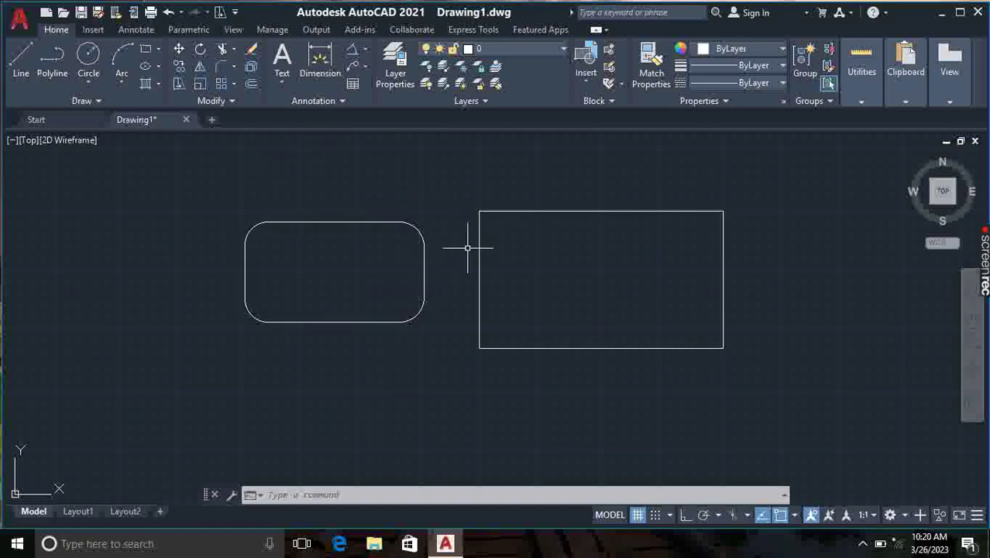
scroll(539, 294, "down", 2)
middle_click_drag(542, 287, 513, 288)
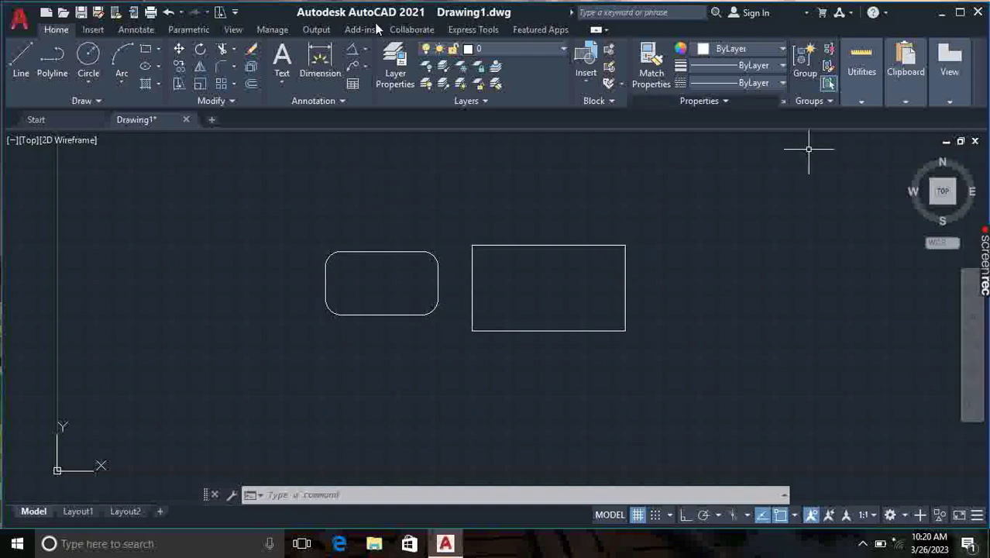
- Fillet at radius 1 in Multiple mode, rounding the right rectangle's bottom-right and top-right corners
left_click(220, 68)
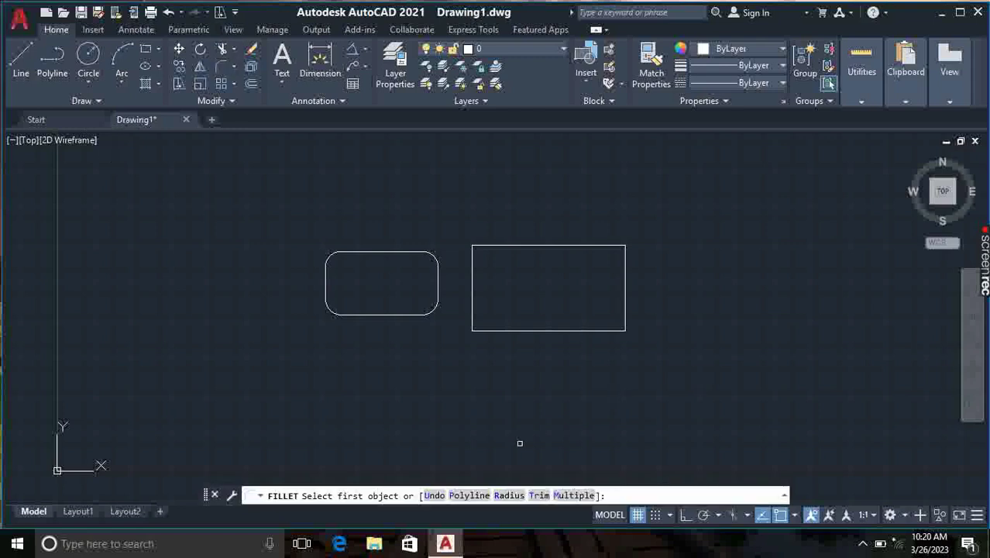
left_click(510, 495)
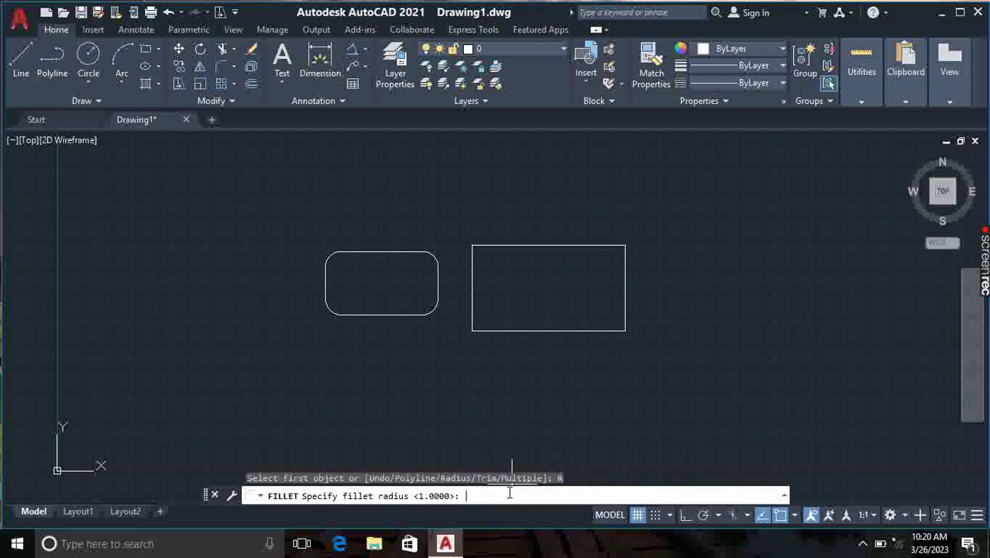
type("1")
key("Return")
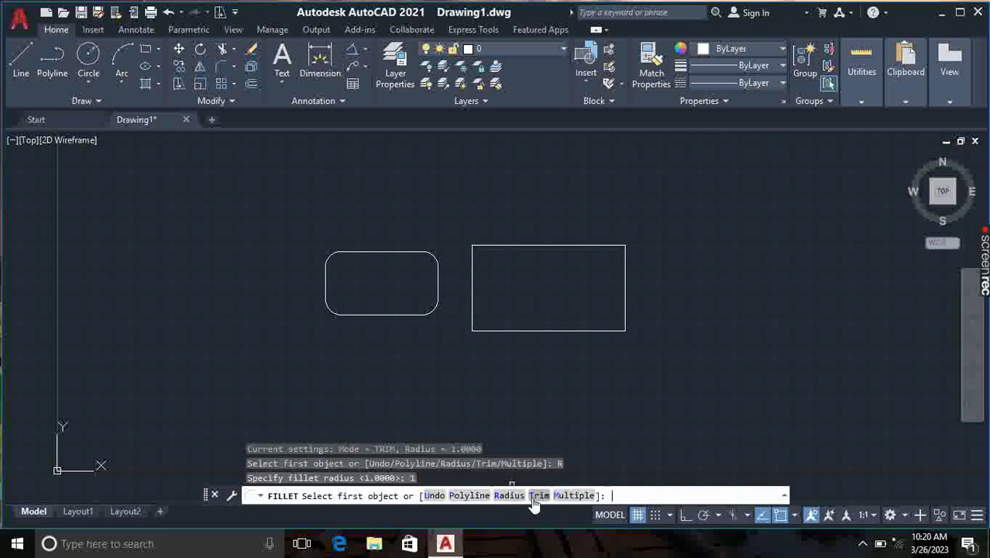
left_click(574, 495)
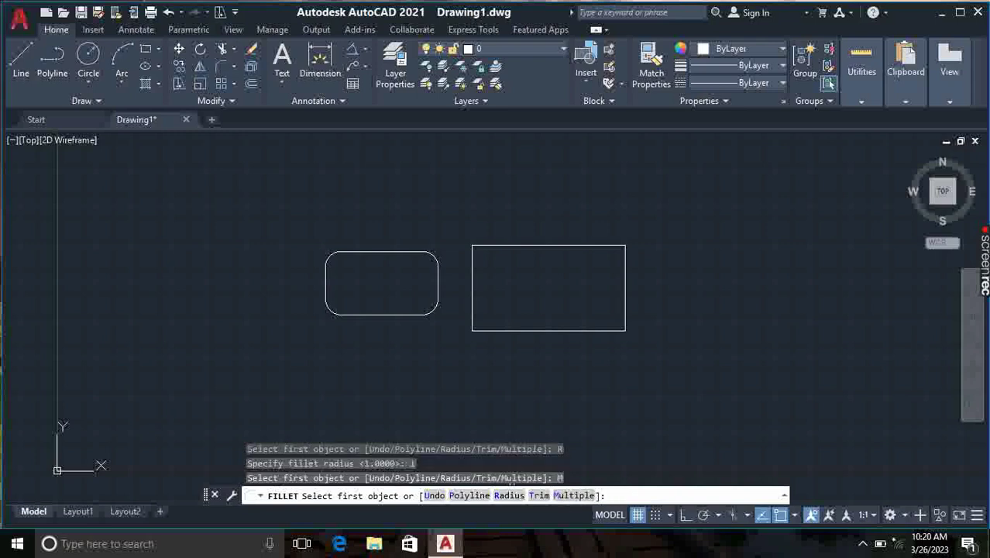
left_click(553, 331)
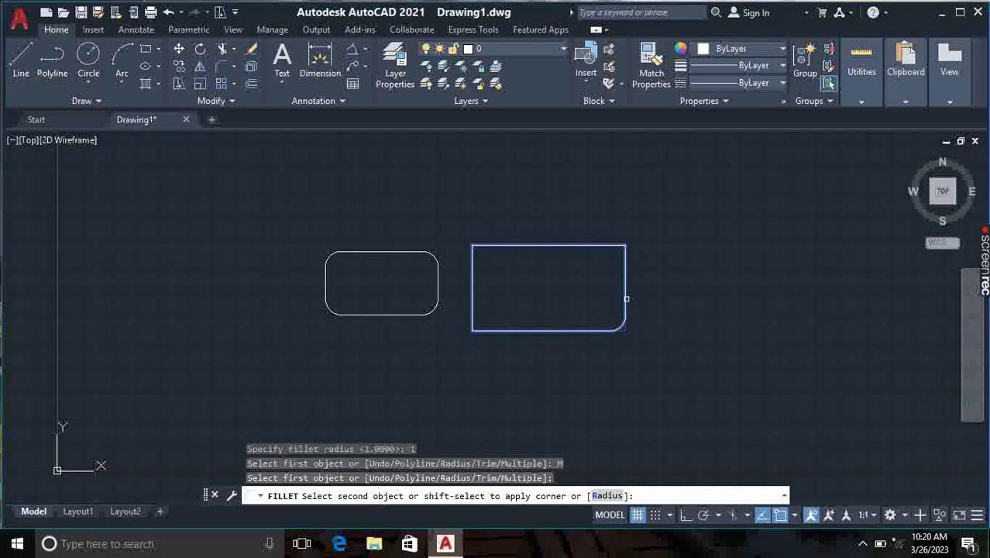
left_click(621, 294)
left_click(622, 262)
left_click(608, 250)
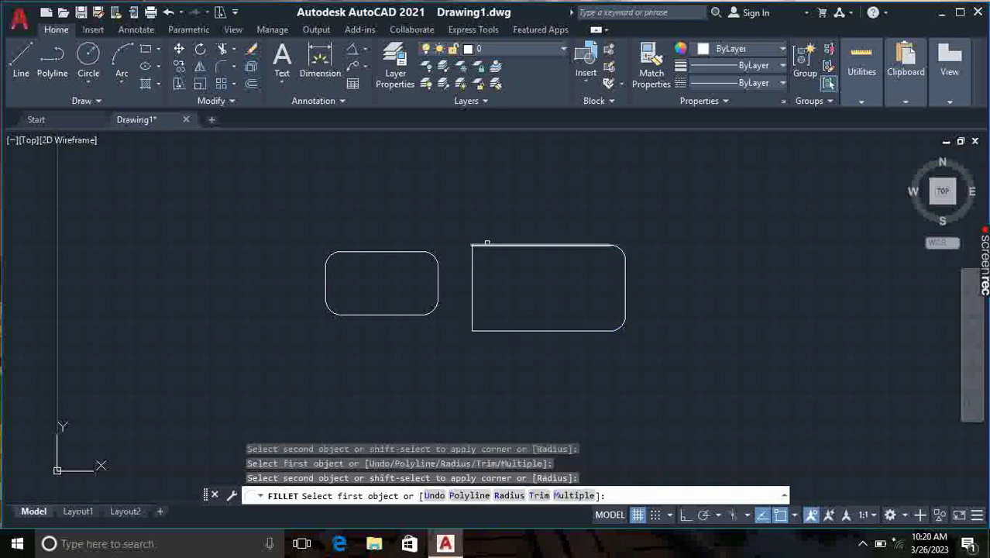
- Round its top-left and bottom-left corners, then shift the view to make room on the right
left_click(491, 247)
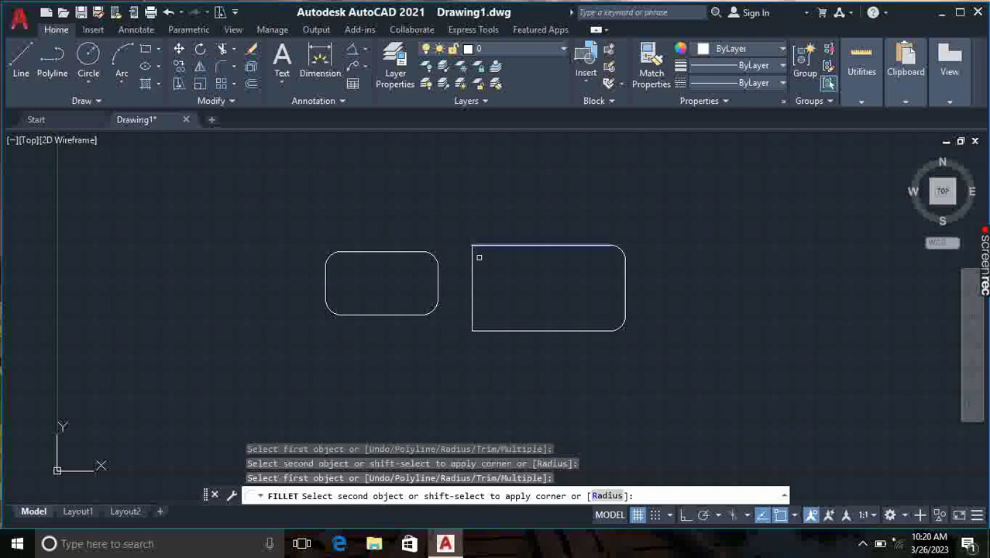
left_click(470, 262)
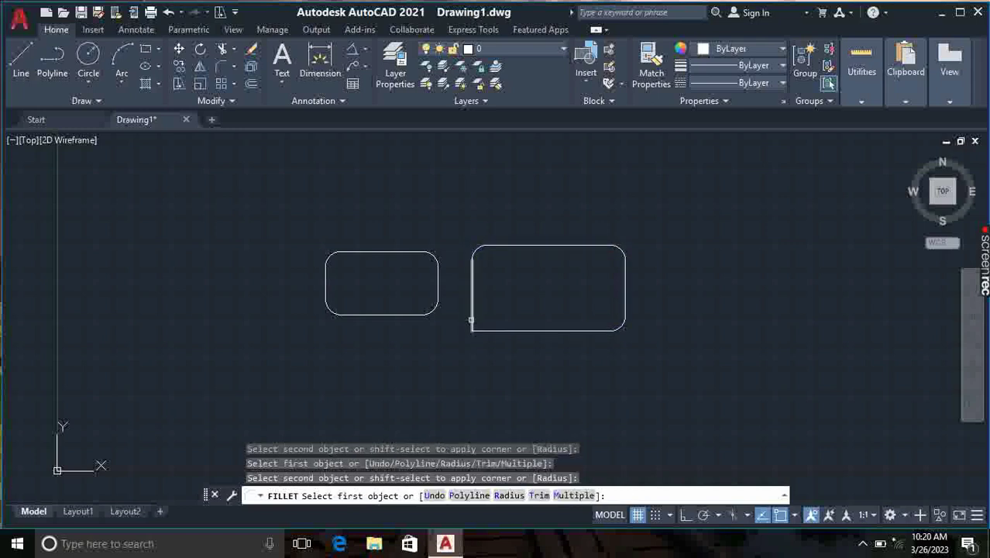
left_click(471, 319)
left_click(487, 330)
scroll(588, 255, "down", 1)
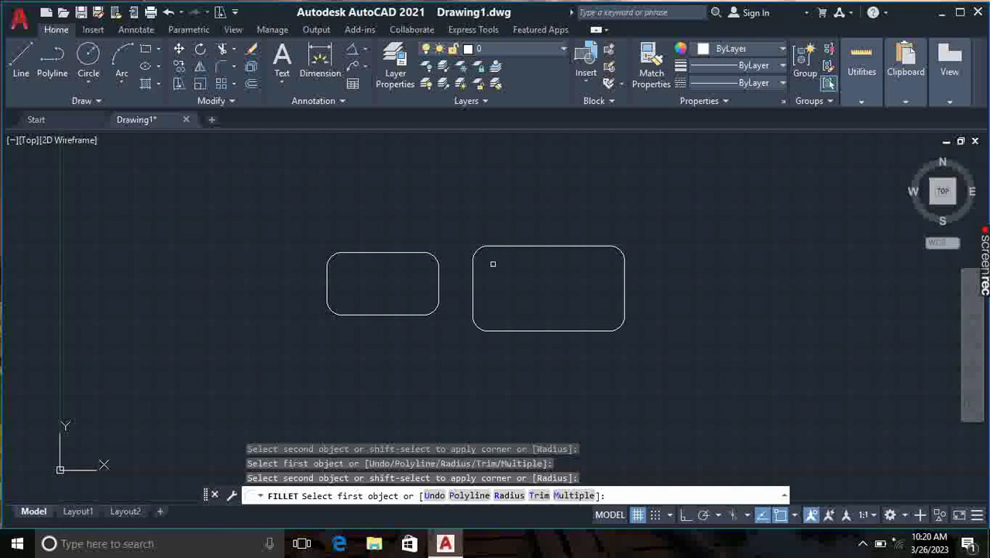
scroll(482, 255, "up", 4)
scroll(482, 256, "down", 6)
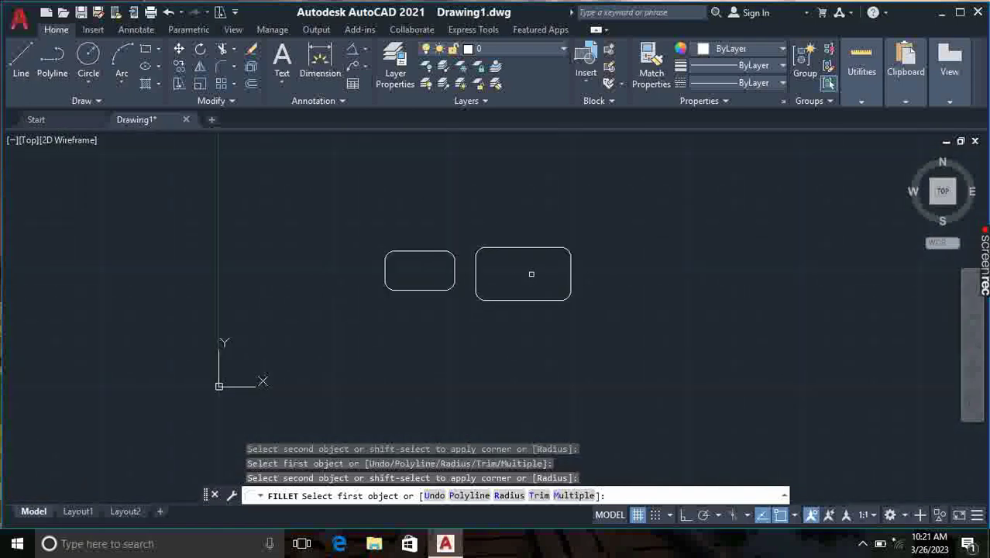
scroll(578, 272, "up", 2)
scroll(631, 263, "down", 2)
middle_click_drag(641, 263, 344, 274)
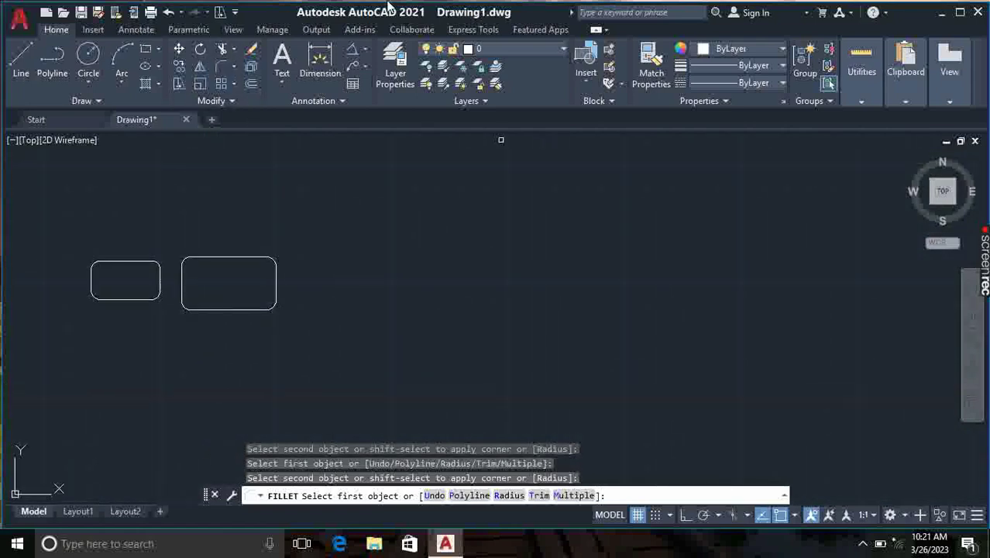
- Draw a third and a fourth rectangle to the right of the filleted pair
left_click(147, 49)
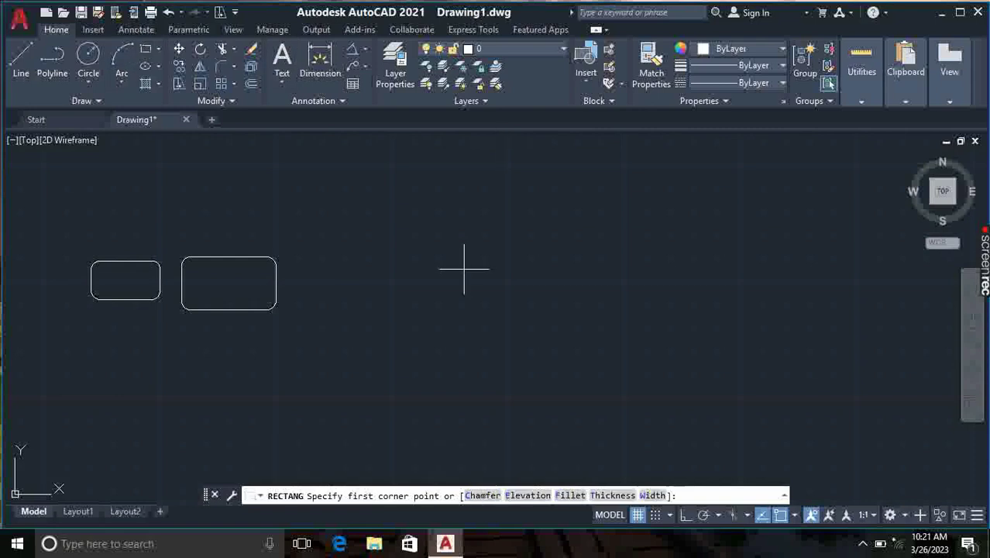
left_click(439, 218)
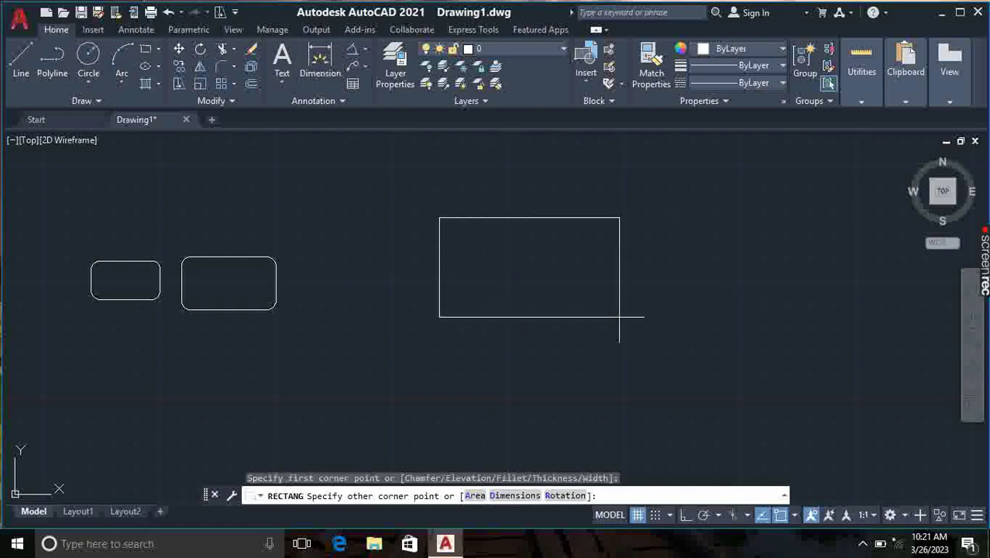
left_click(555, 295)
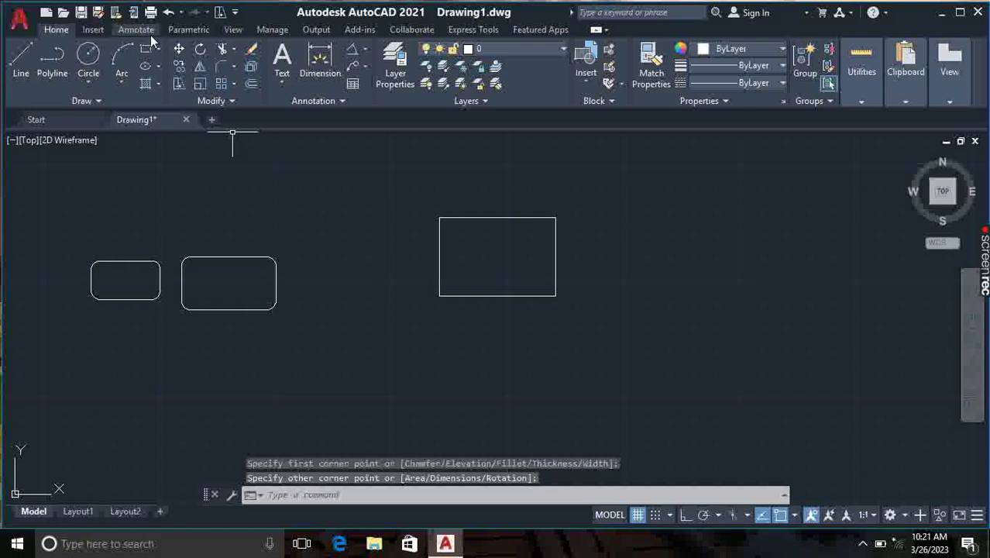
key("Return")
left_click(636, 225)
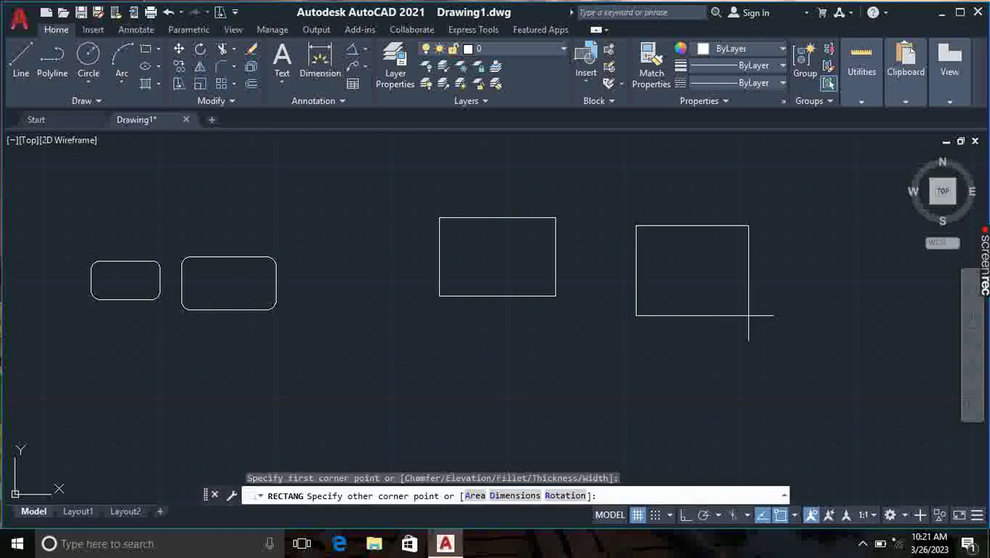
left_click(788, 320)
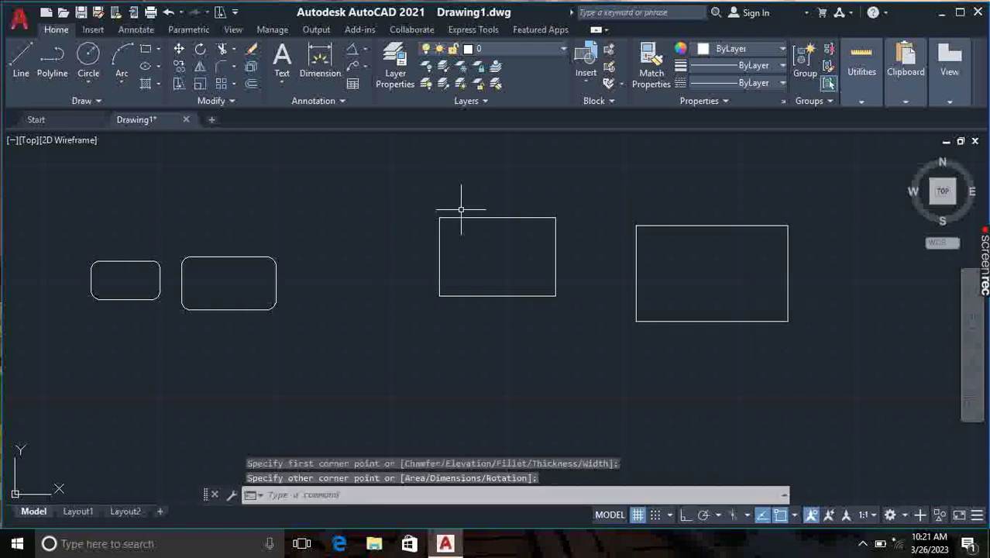
left_click(233, 66)
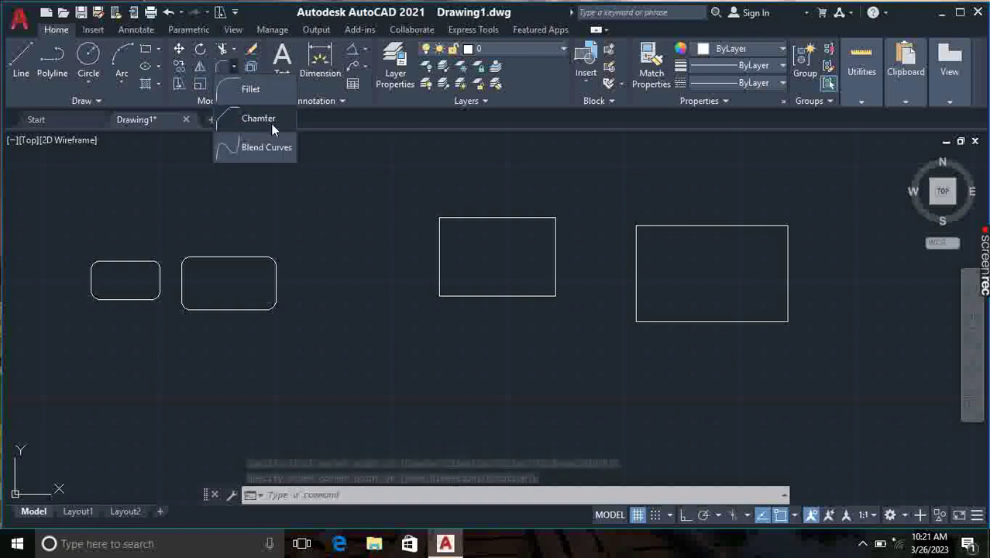
- Start Chamfer with the distance set to 10, then restart it with CHA
left_click(248, 118)
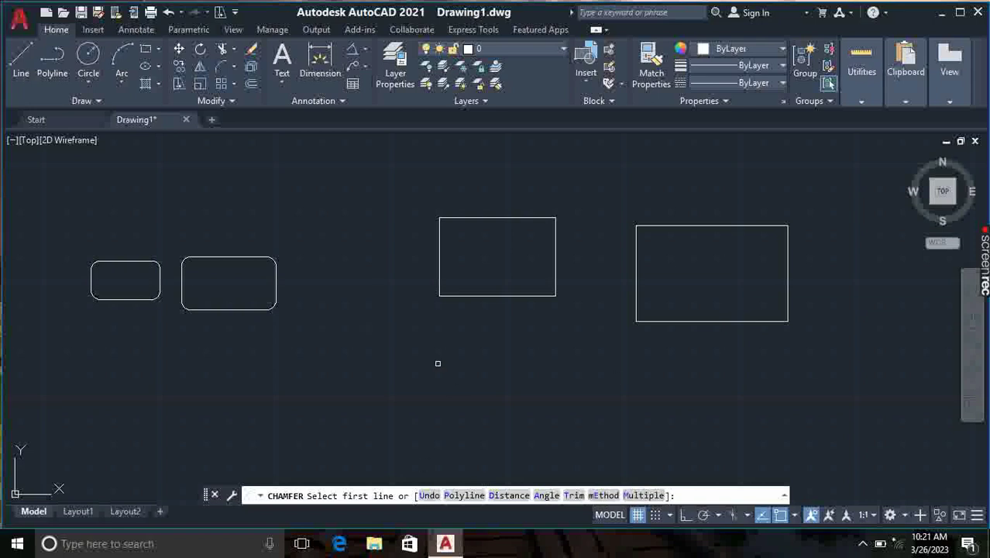
left_click(509, 496)
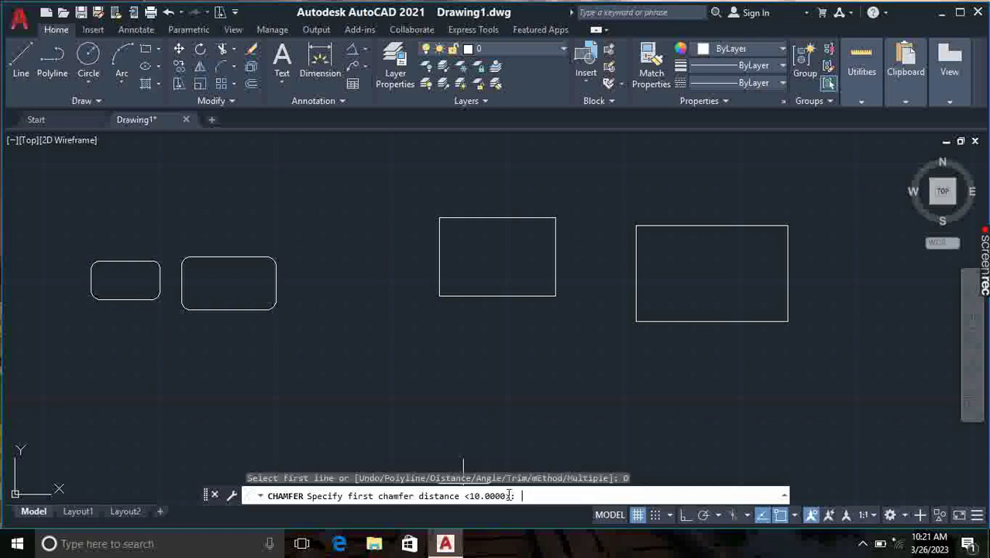
type("1")
type("0")
key("Return")
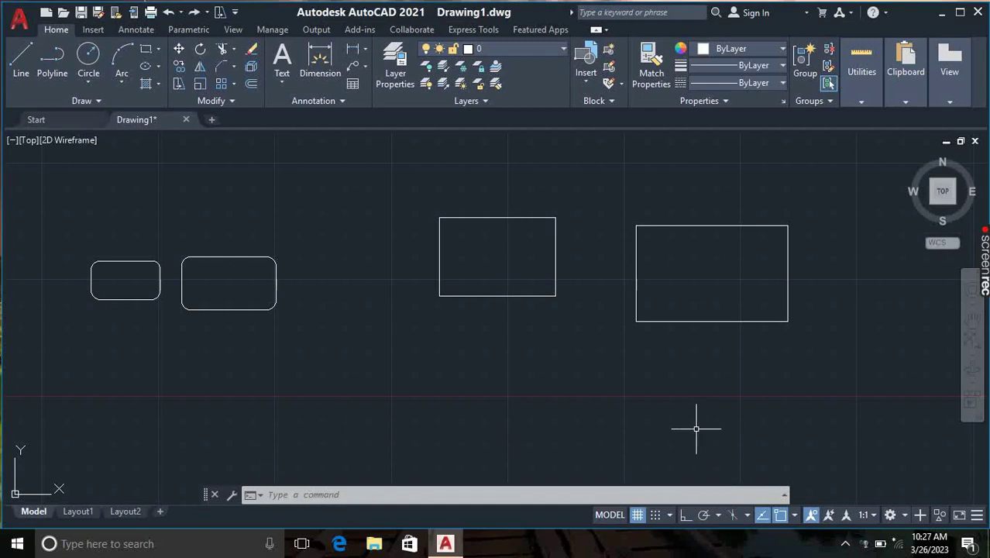
type("CHA")
key("Return")
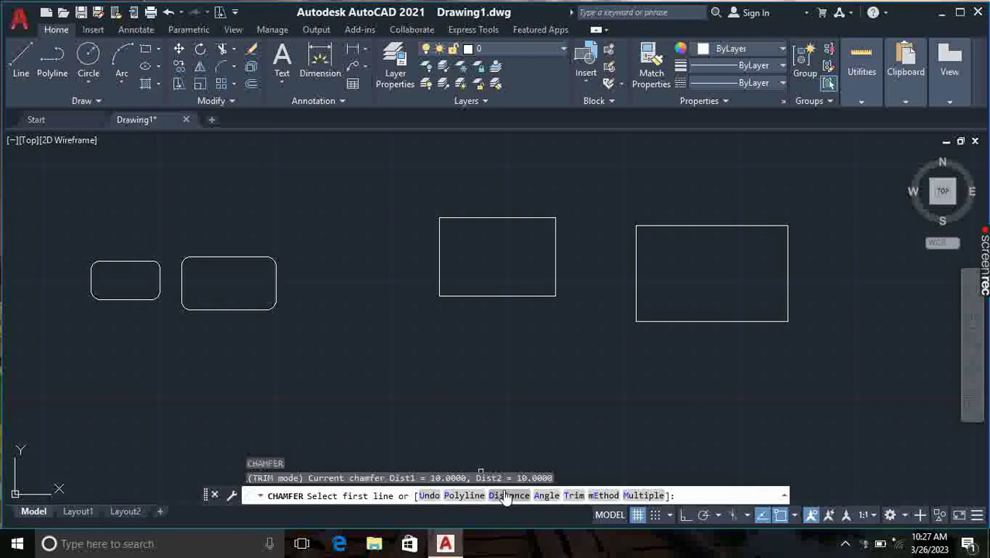
- Set chamfer distances to 1 and 1 and cut the middle rectangle's bottom-right corner
type("d")
key("Return")
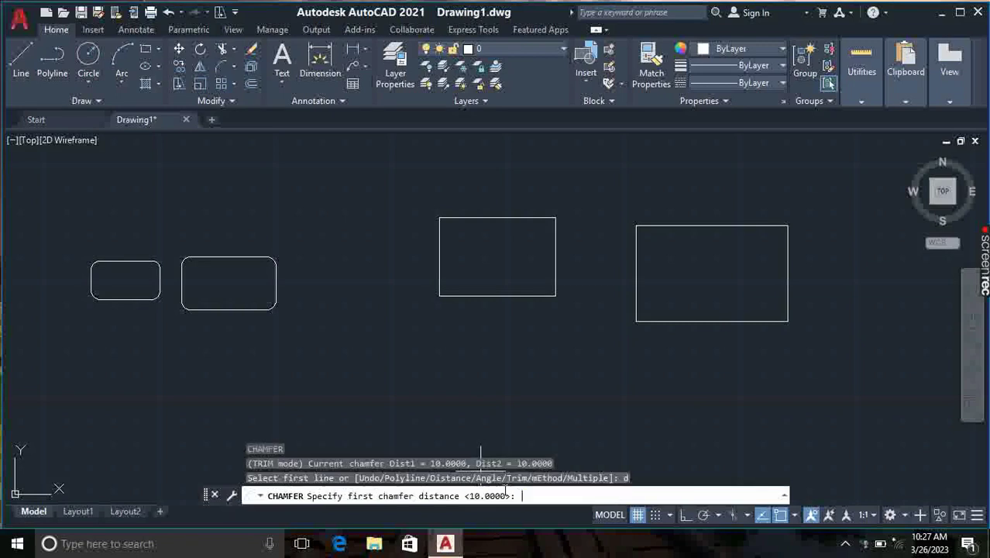
type("1")
key("Return")
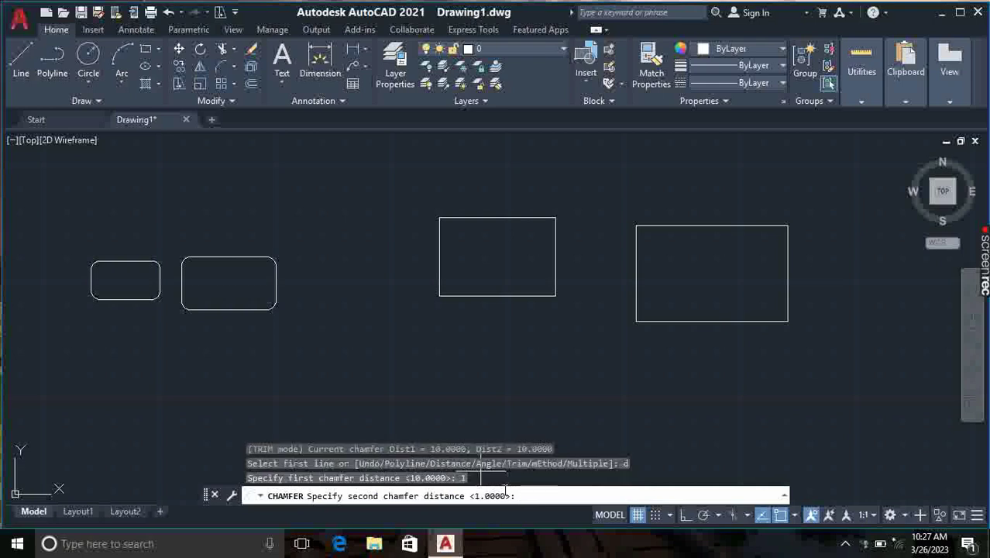
type("1")
key("Return")
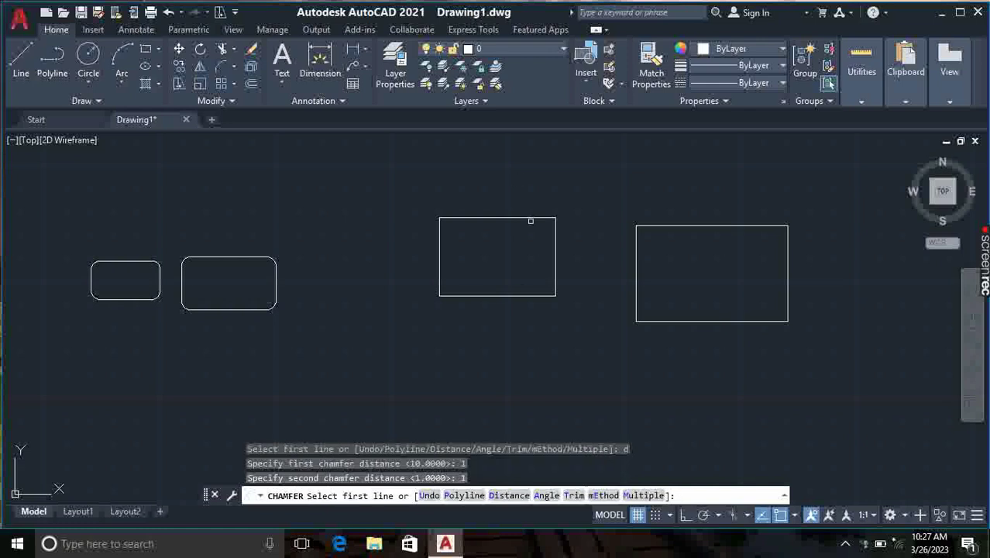
left_click(507, 295)
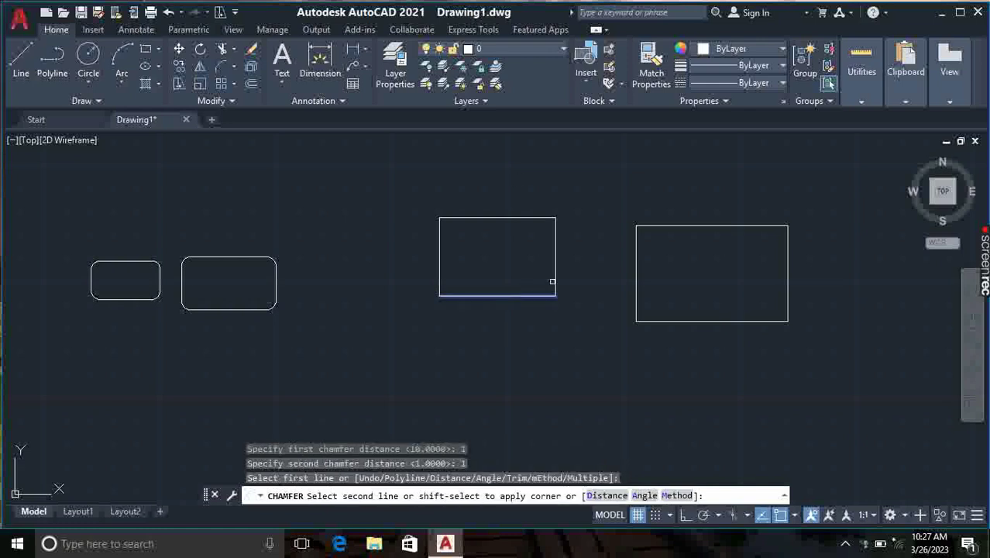
left_click(556, 277)
scroll(547, 303, "up", 3)
scroll(502, 282, "up", 2)
scroll(502, 282, "down", 2)
scroll(508, 277, "down", 3)
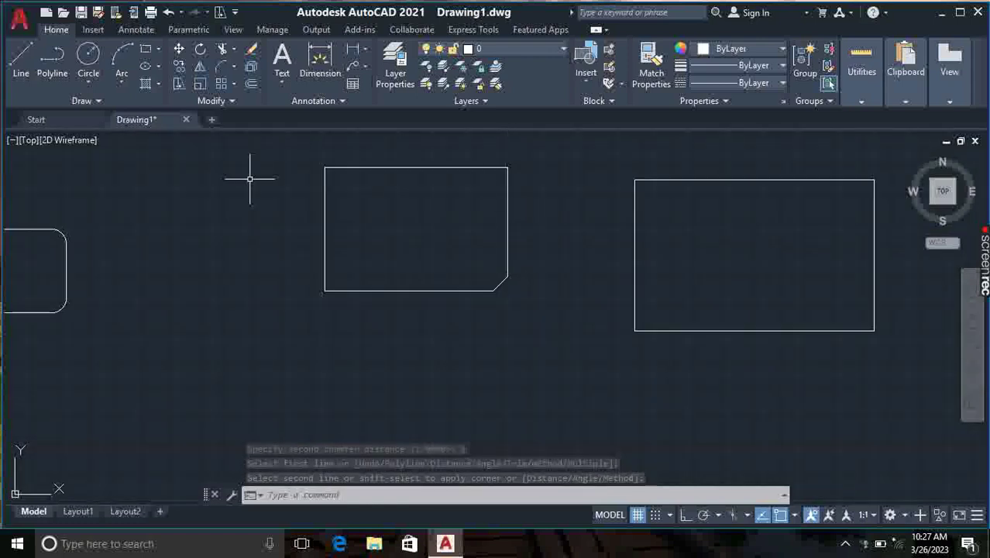
- Rerun CHAMFER with distances 1 and 1 and cut the top-right corner
type("cha")
key("Return")
type("d")
key("Return")
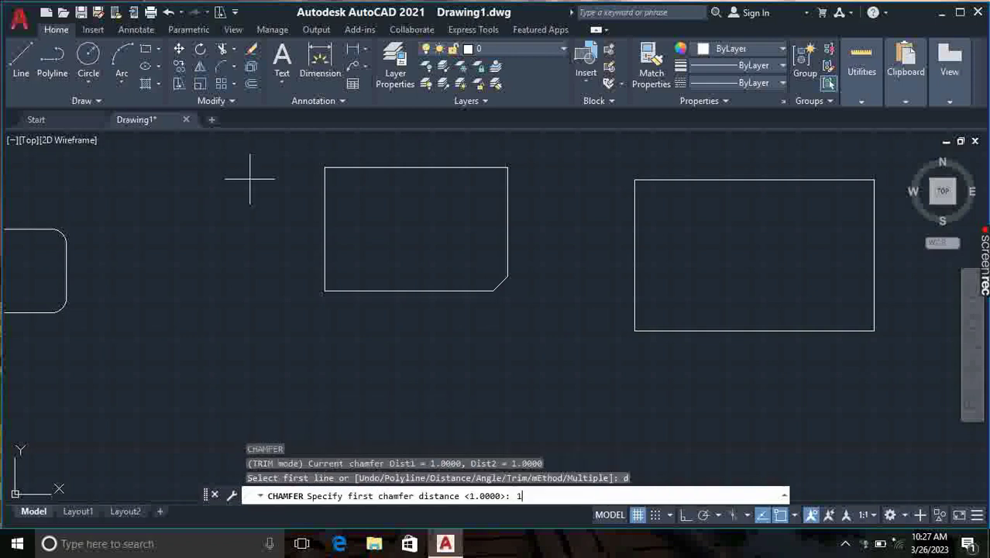
key("Return")
type("1")
key("Return")
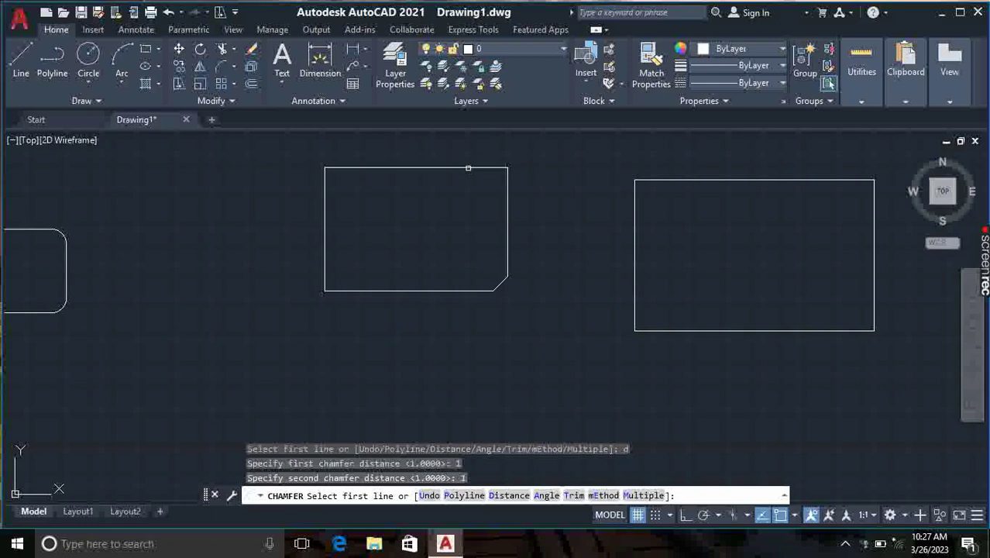
left_click(468, 167)
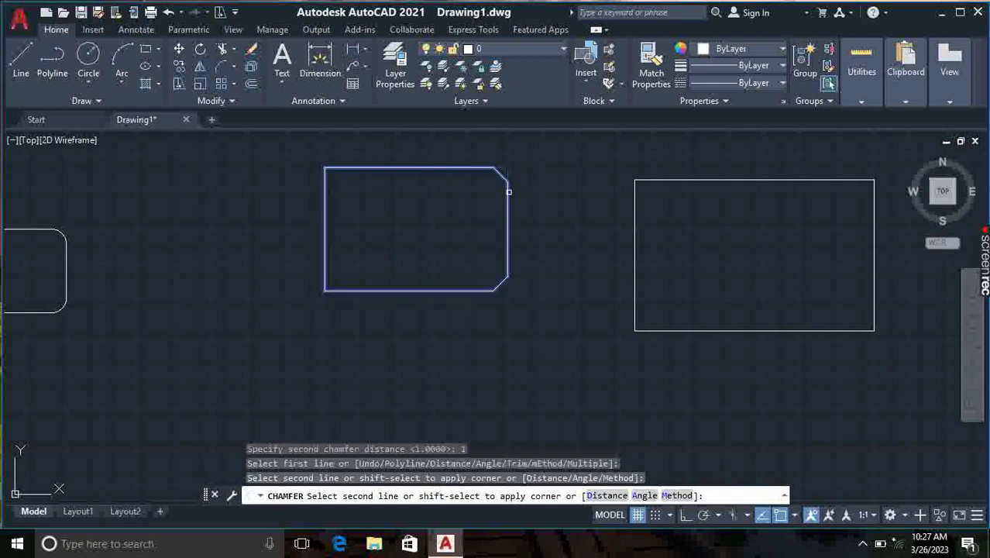
left_click(509, 190)
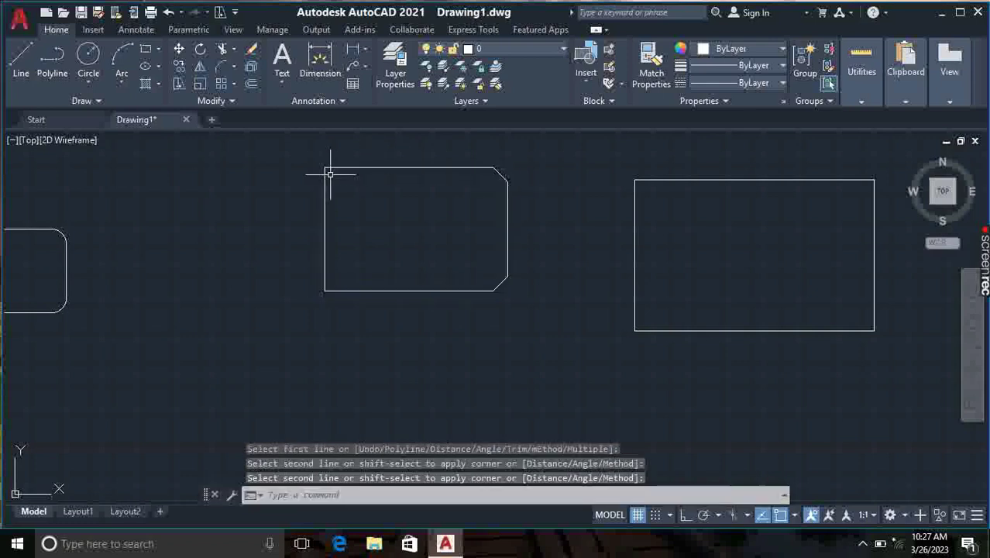
- Chamfer the middle rectangle's top-left corner with distances 1 and 1
type("cha")
key("Return")
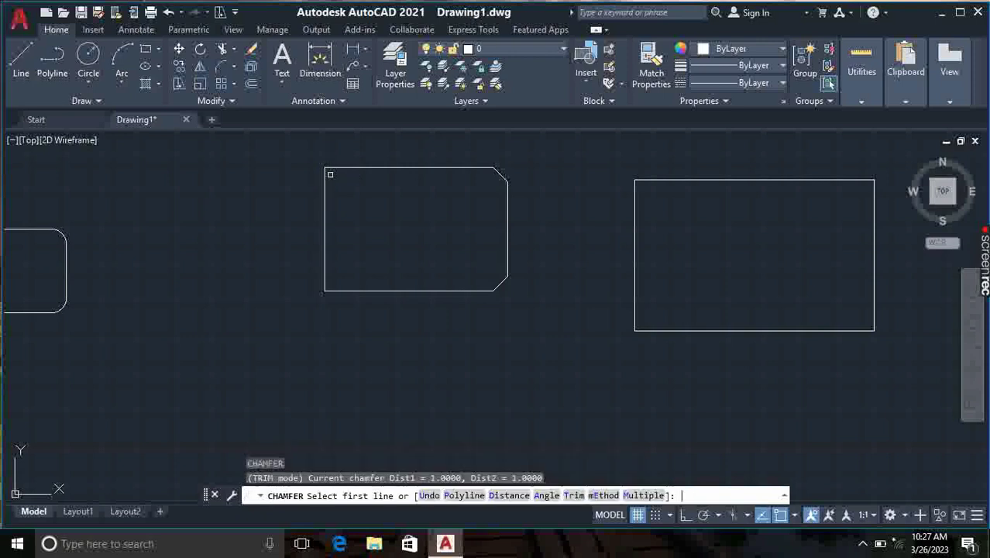
type("d")
key("Return")
type("1")
key("Return")
type("1")
key("Return")
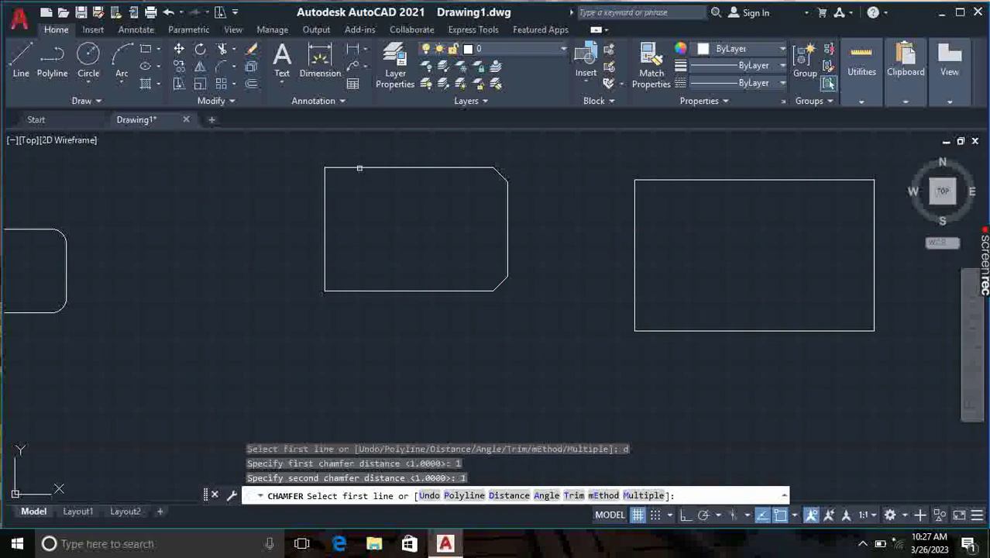
left_click(359, 168)
left_click(324, 184)
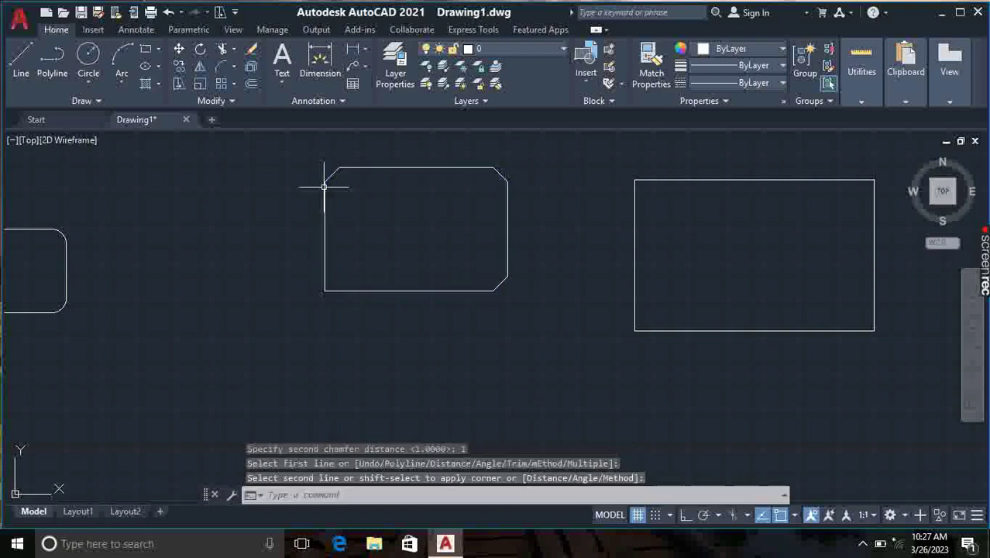
- Chamfer its bottom-left corner with distances 1 and 1
type("CHA")
key("Return")
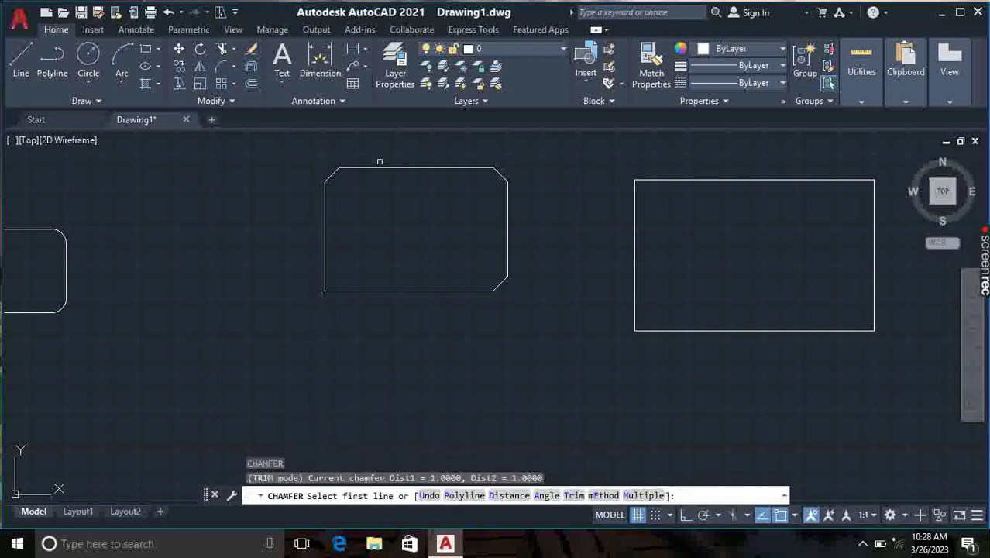
type("d")
key("Return")
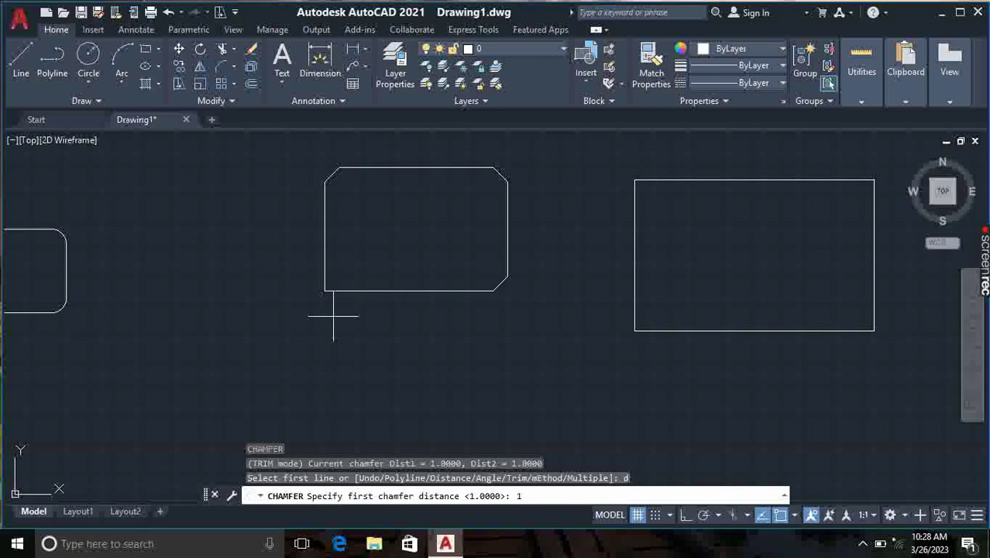
key("Return")
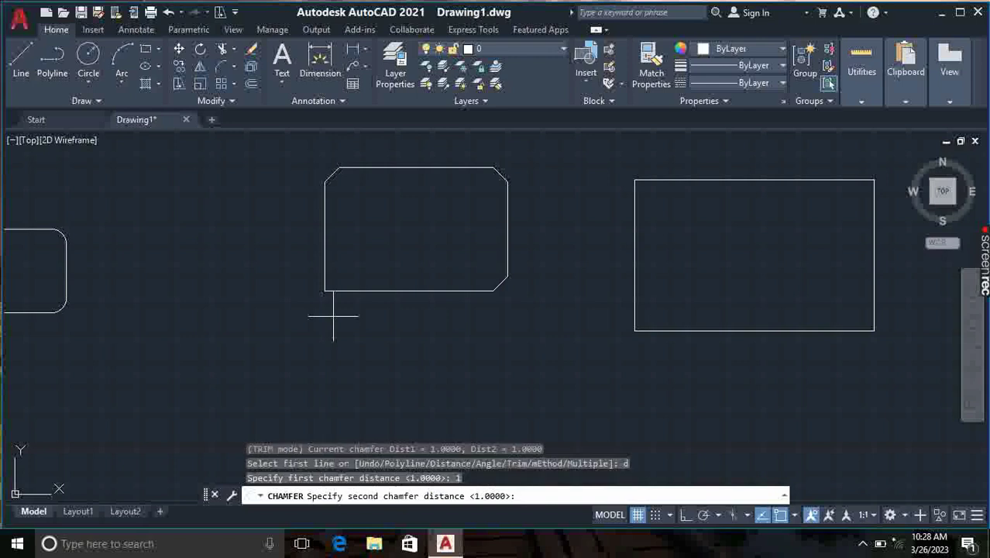
type("1")
key("Return")
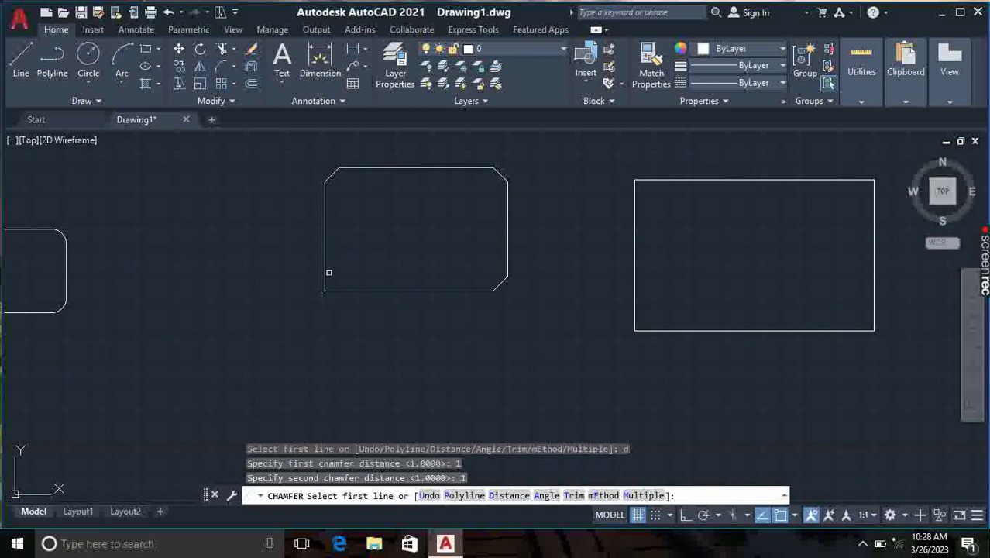
left_click(327, 279)
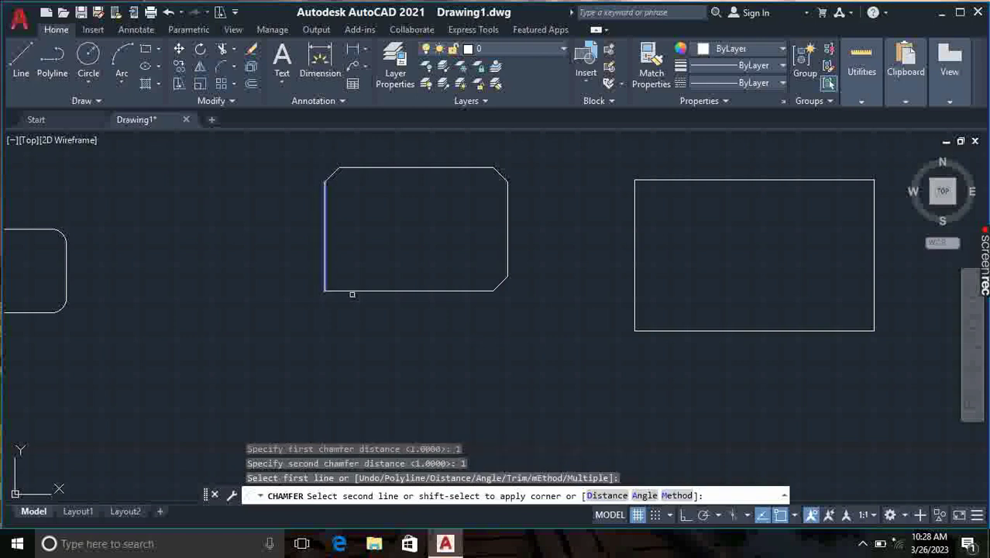
left_click(334, 289)
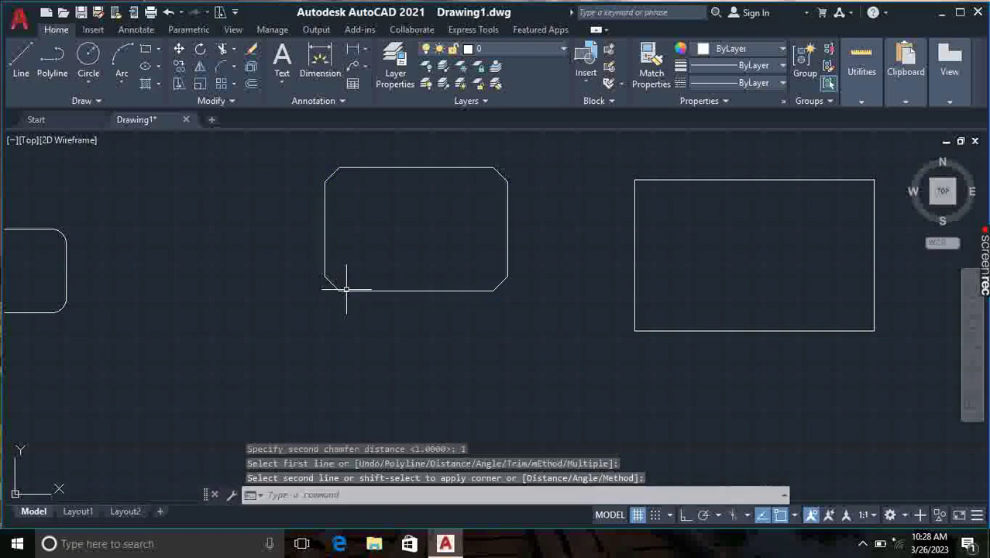
scroll(448, 247, "down", 1)
scroll(453, 233, "up", 1)
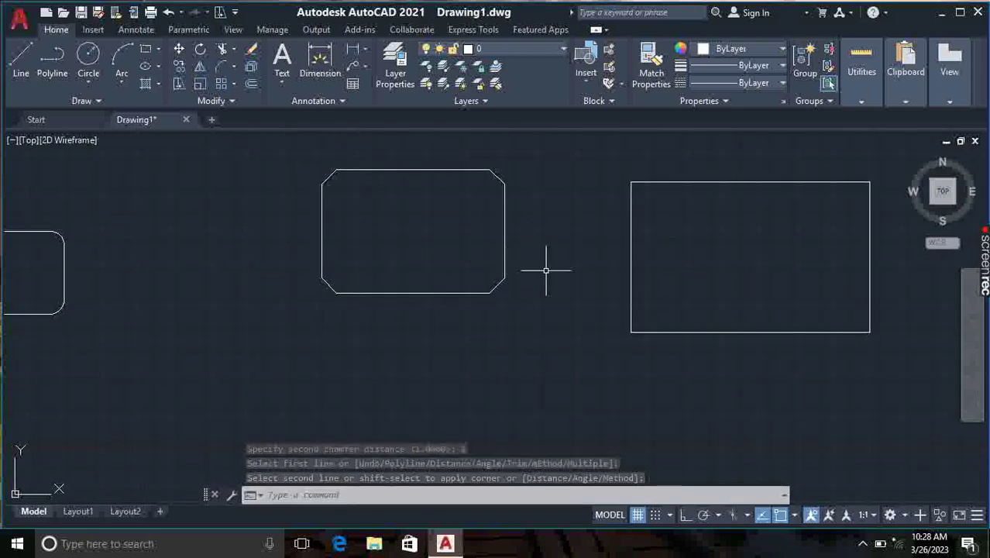
- Start CHAMFER with distances 1 and 1 in Multiple mode
type("ch")
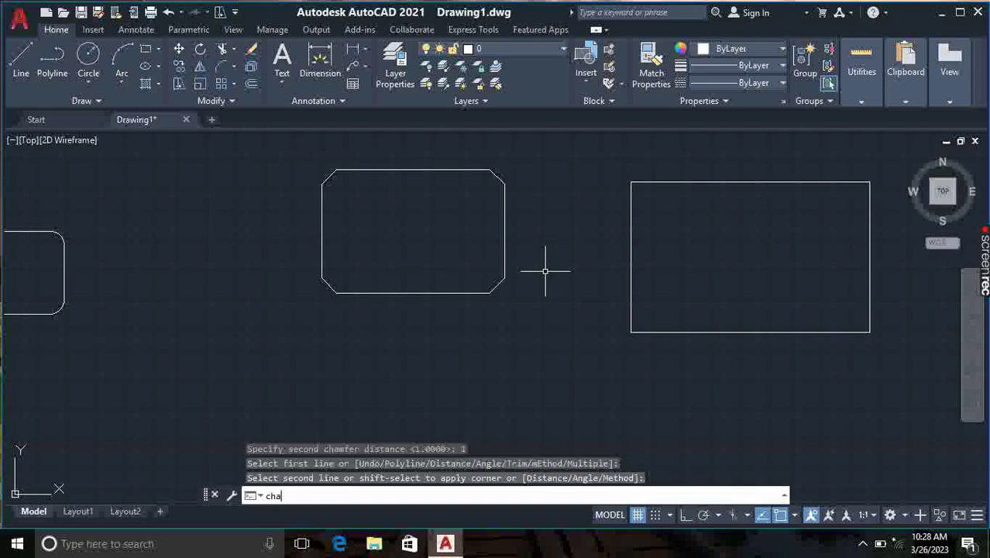
type("a")
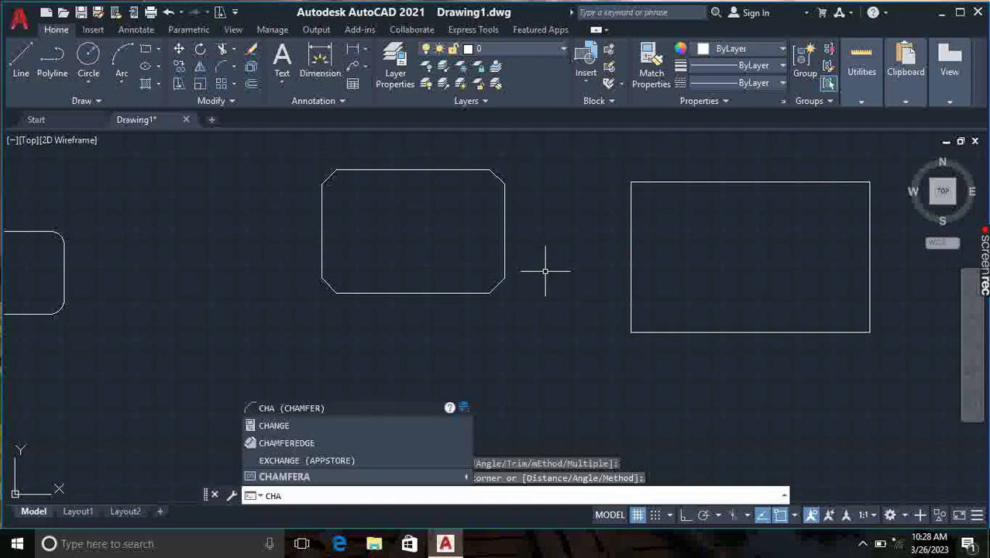
key("Return")
type("d")
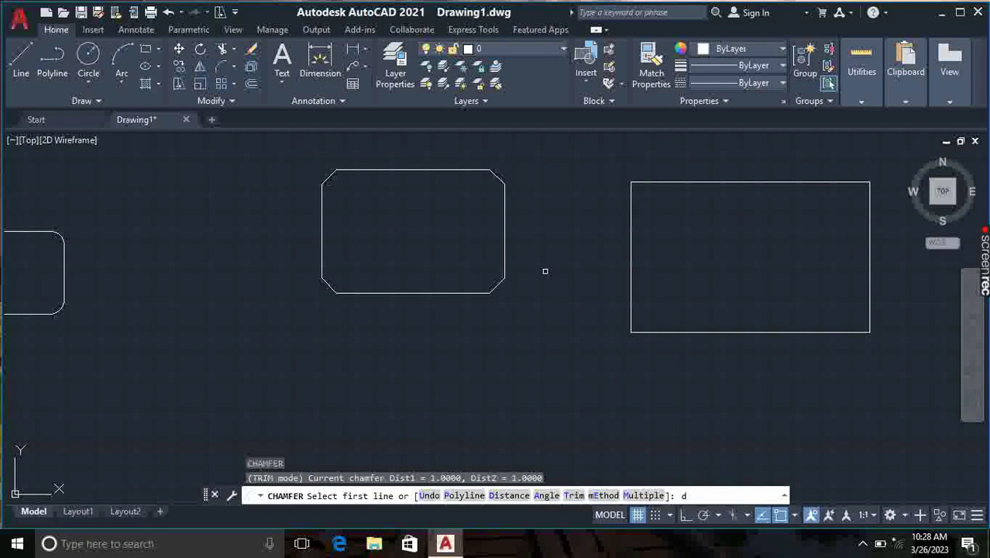
key("Return")
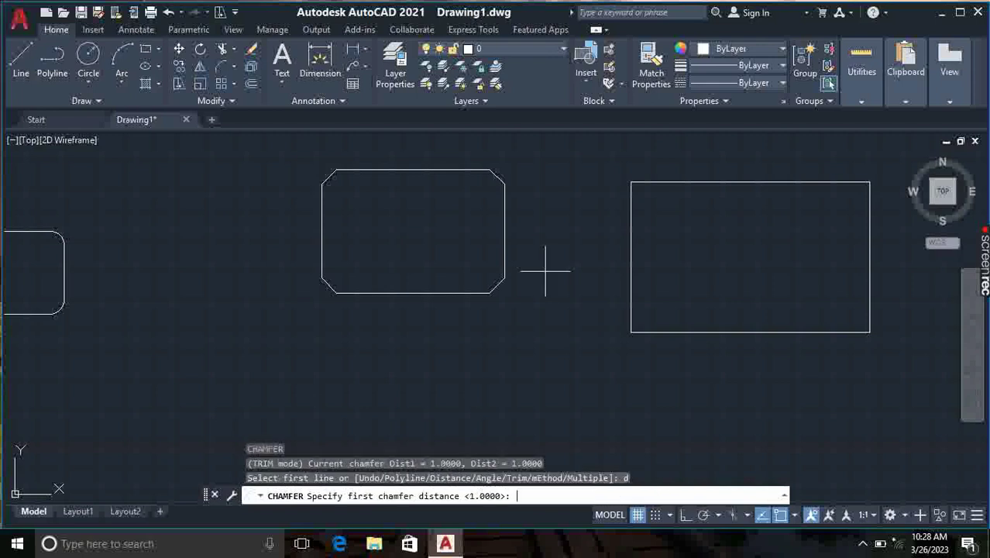
type("1")
key("Return")
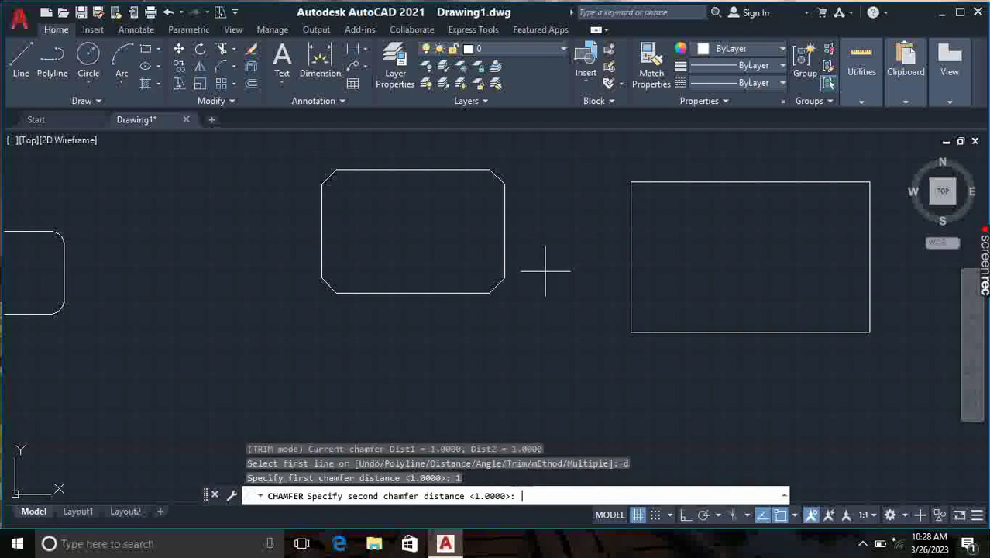
type("1")
key("Return")
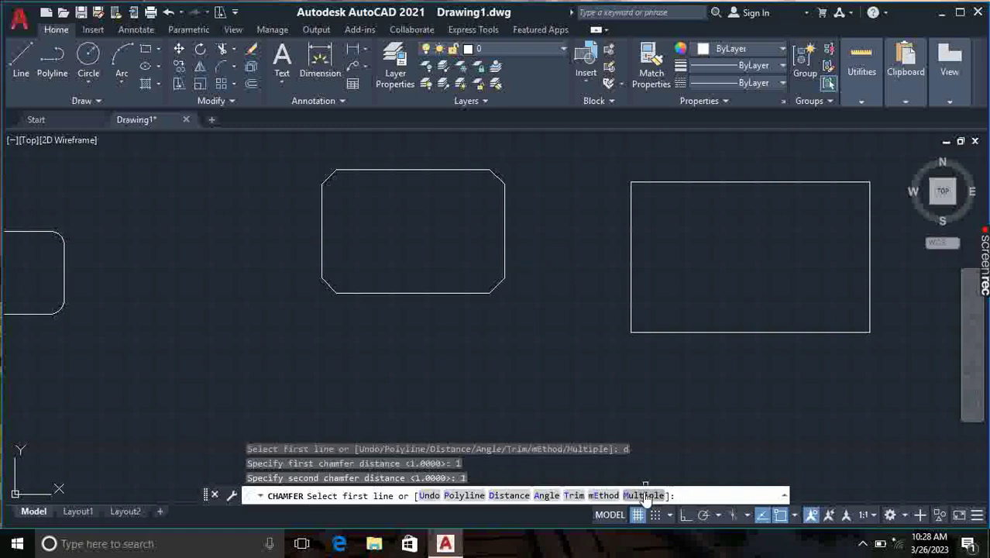
left_click(643, 495)
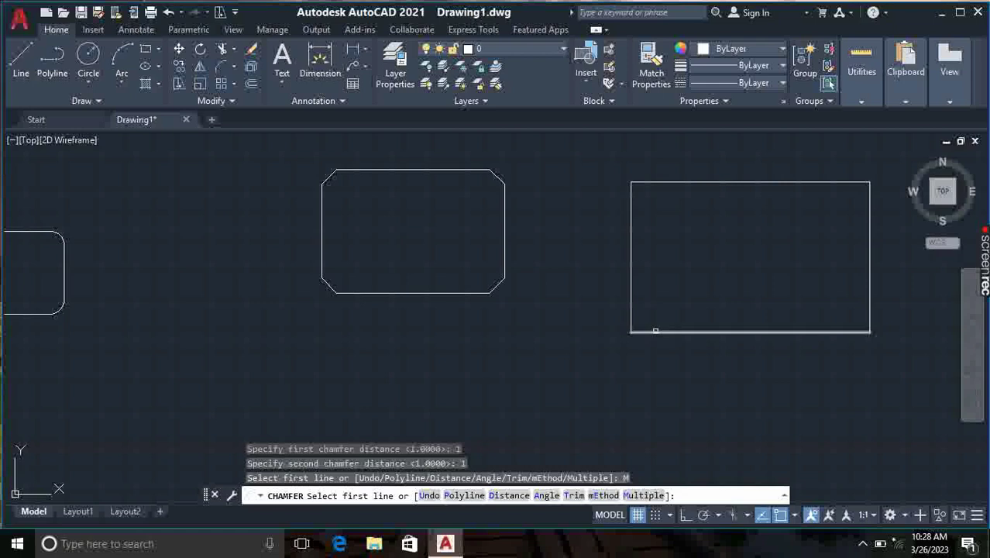
- Cut the right rectangle's bottom-left, top-left, top-right and bottom-right corners
left_click(655, 331)
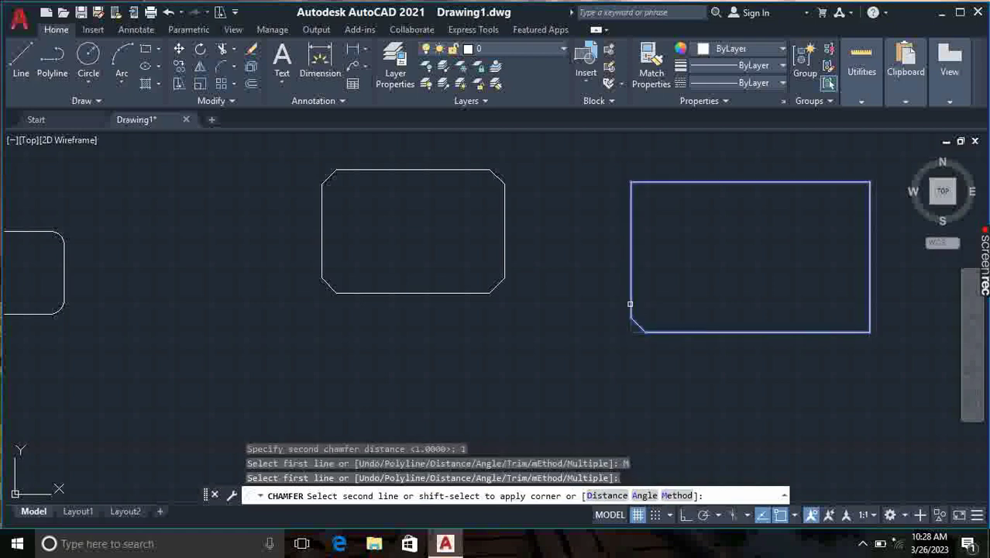
left_click(629, 303)
left_click(629, 197)
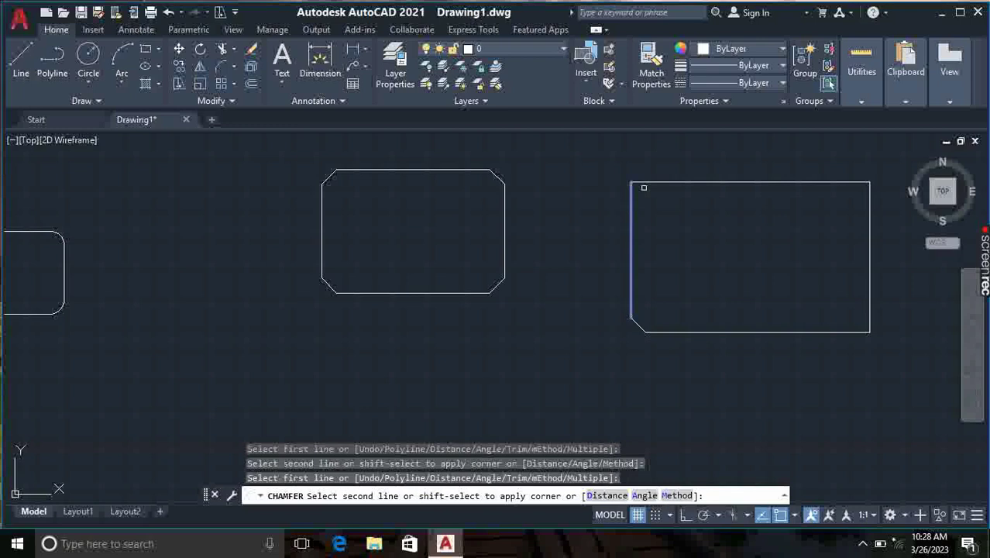
left_click(644, 183)
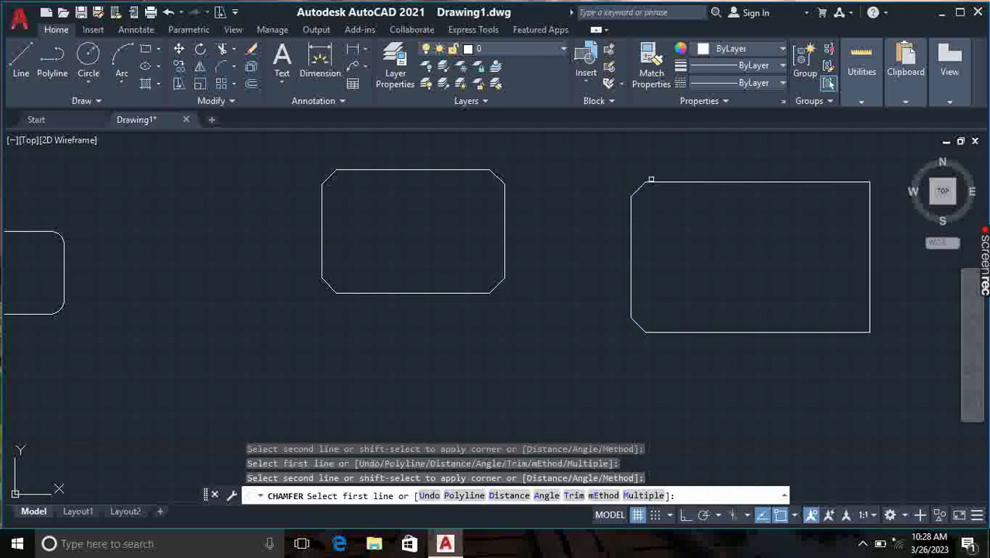
left_click(841, 181)
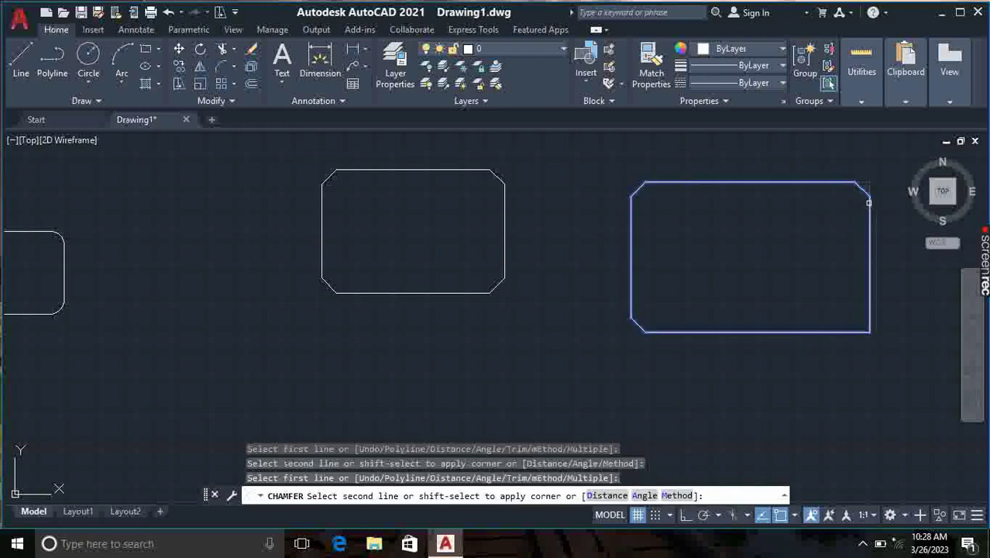
left_click(869, 203)
left_click(869, 316)
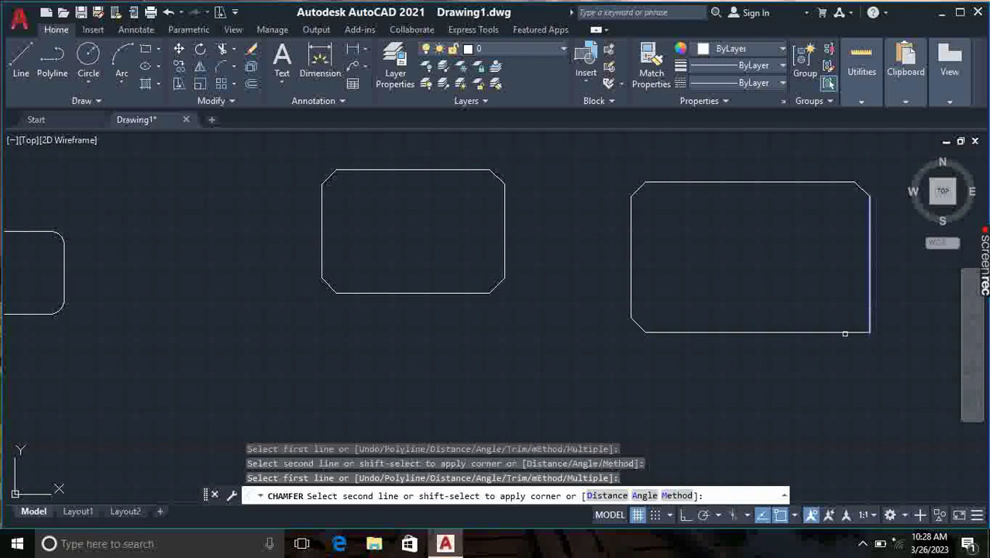
left_click(841, 331)
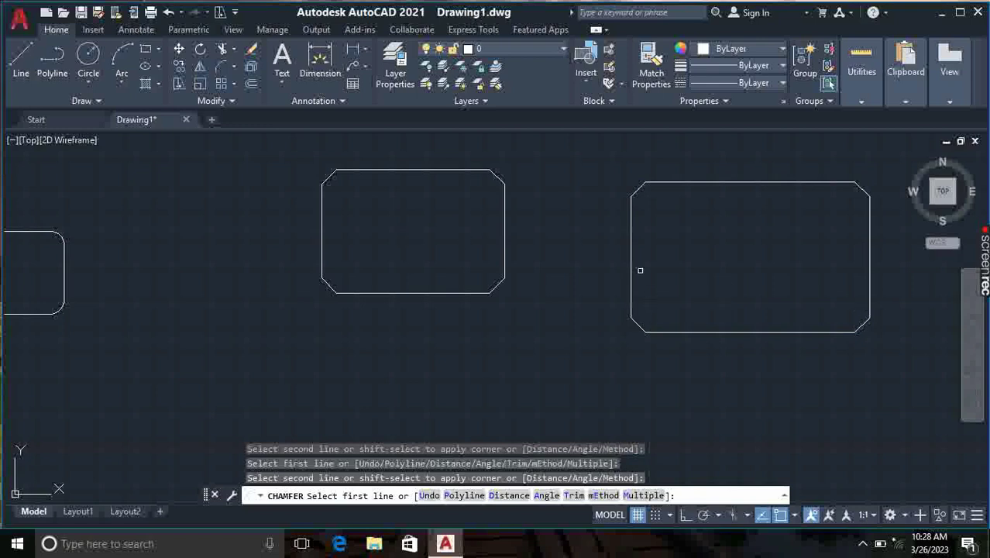
scroll(638, 274, "down", 2)
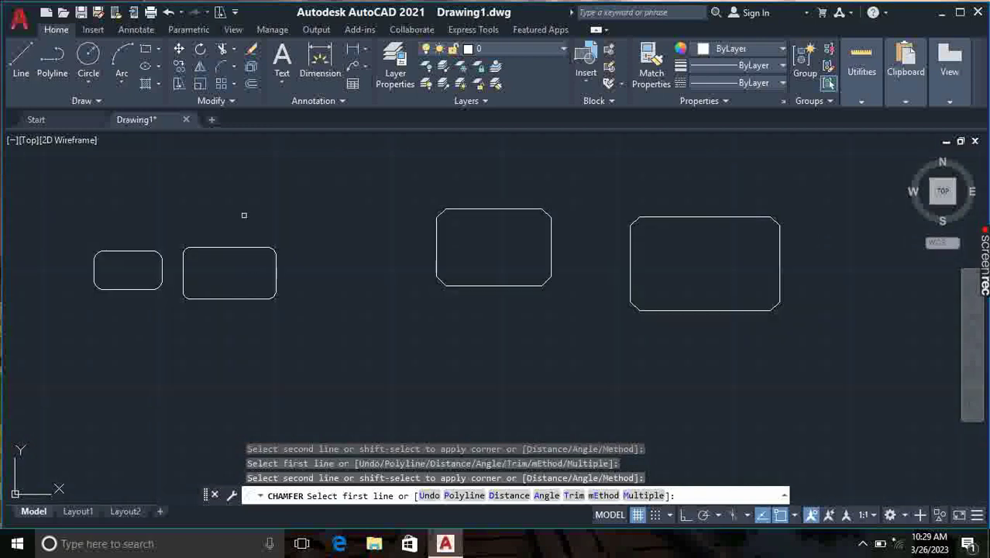
left_click(233, 66)
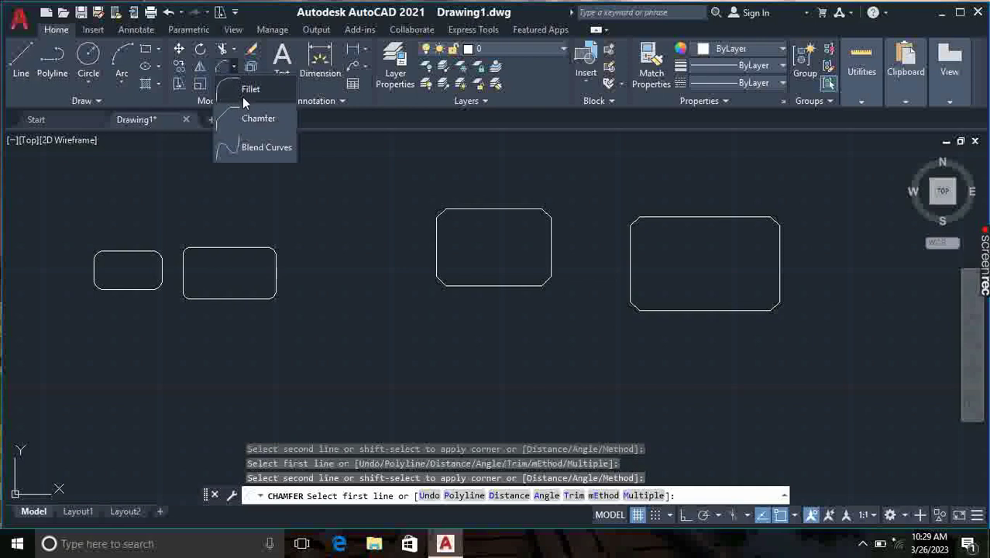